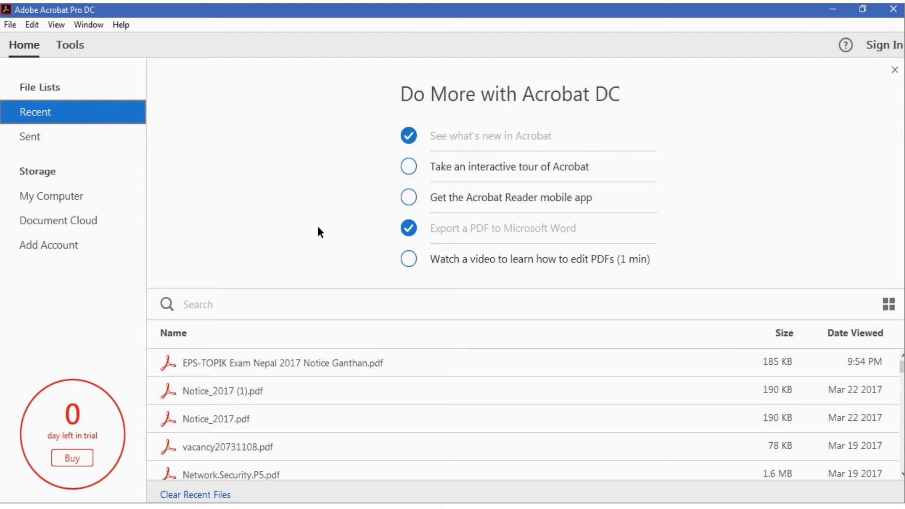
From the Tools page, start Open under Certificates and cancel the dialog without choosing a file
click(79, 47)
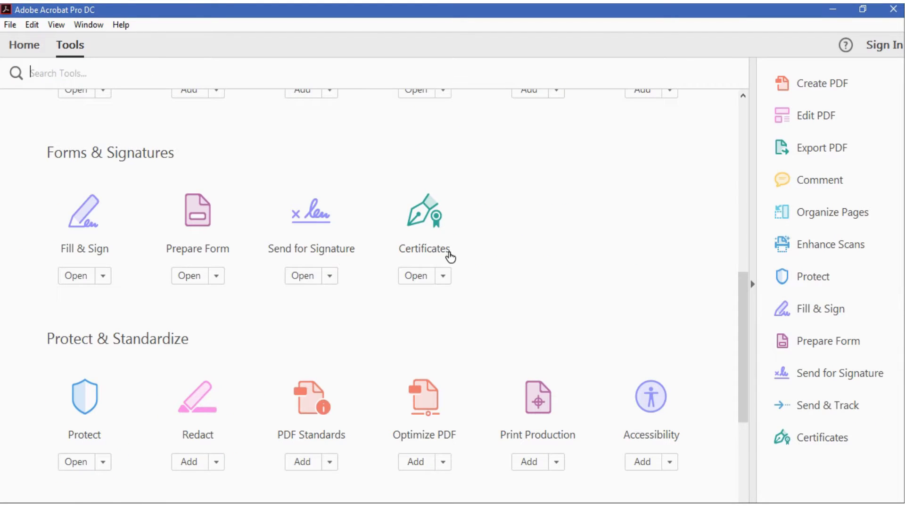
click(442, 275)
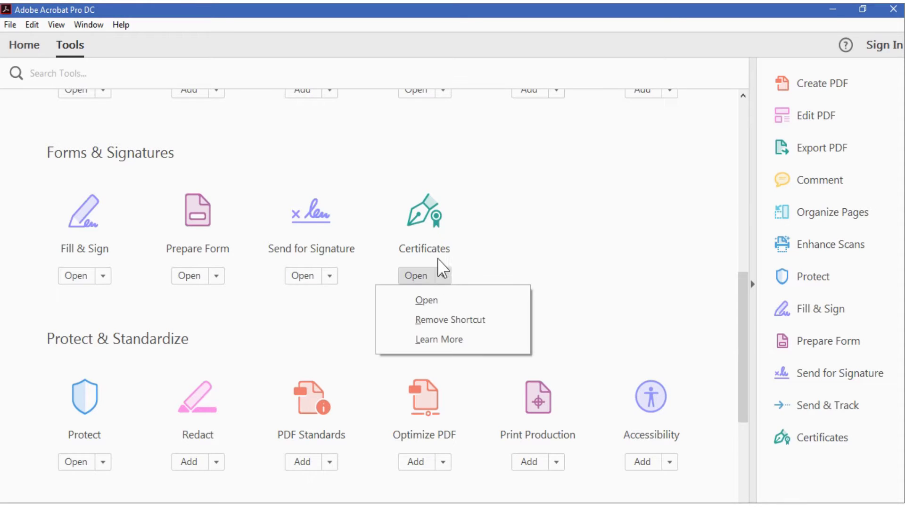
click(437, 303)
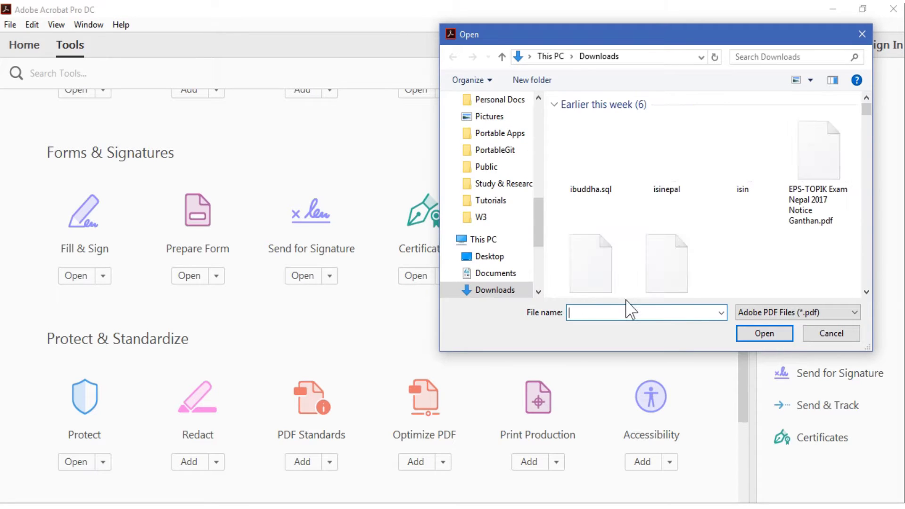
scroll(754, 207, down, 3)
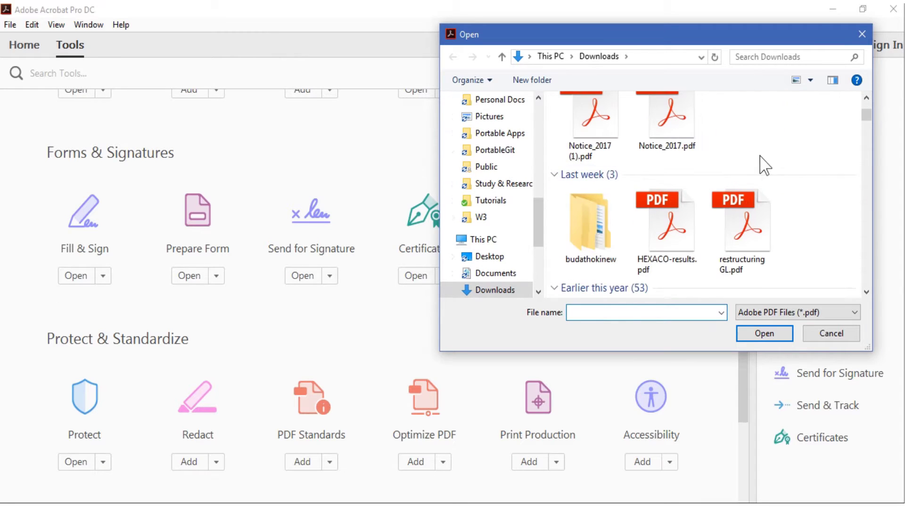
key(Escape)
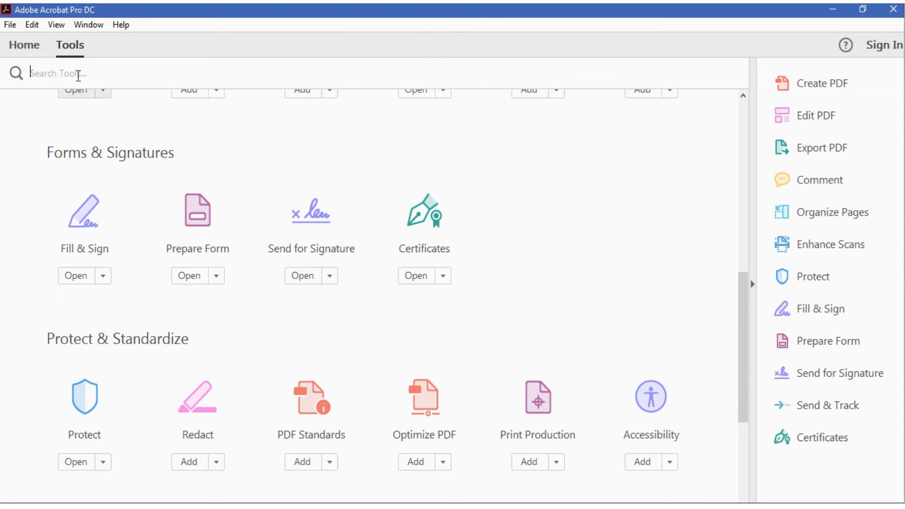
Open EPS-TOPIK Exam Nepal 2017 Notice Ganthan.pdf from Recent files and return to the Tools page
click(24, 45)
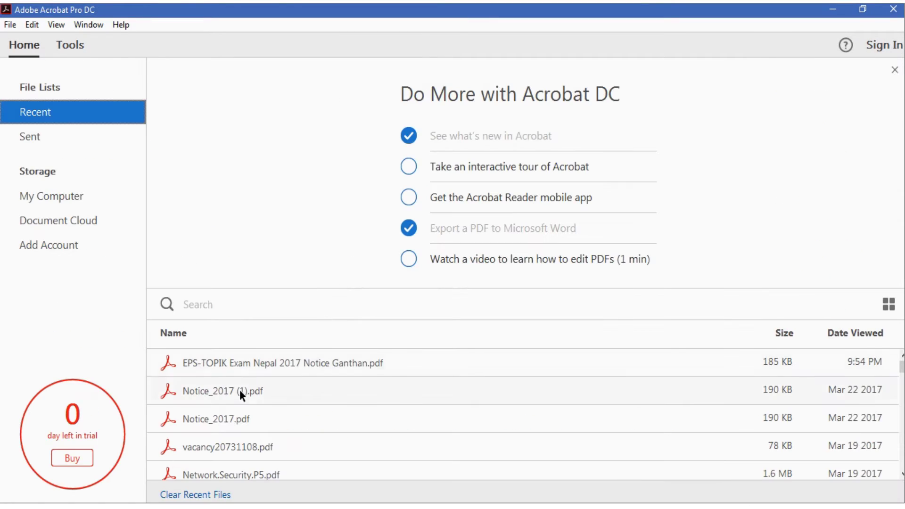
click(239, 361)
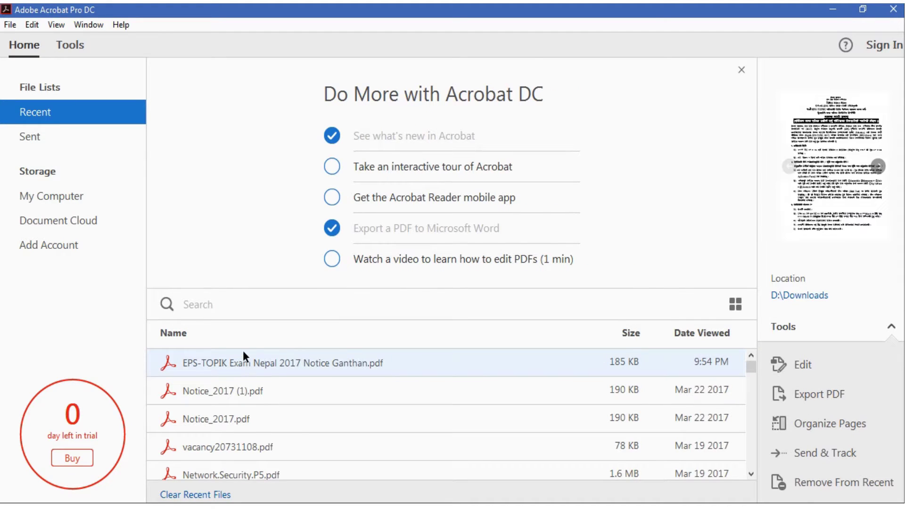
double_click(265, 363)
scroll(254, 306, down, 3)
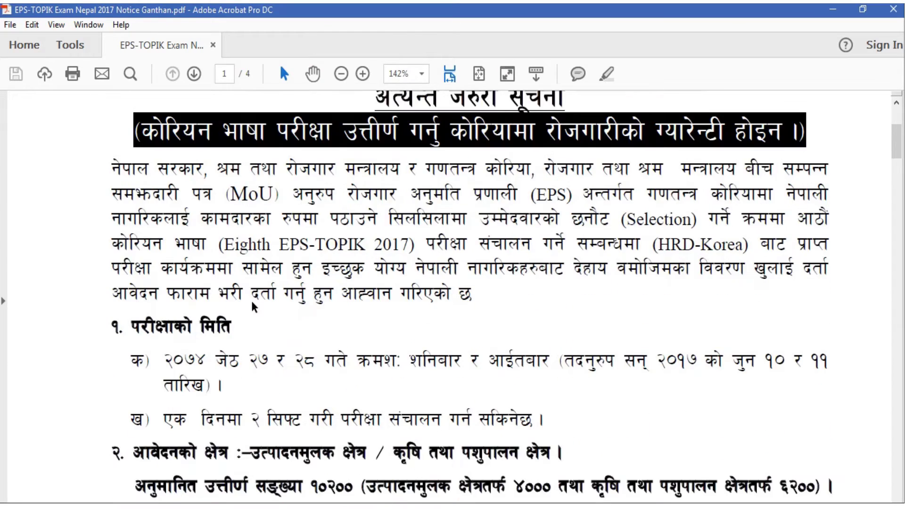
scroll(253, 304, down, 3)
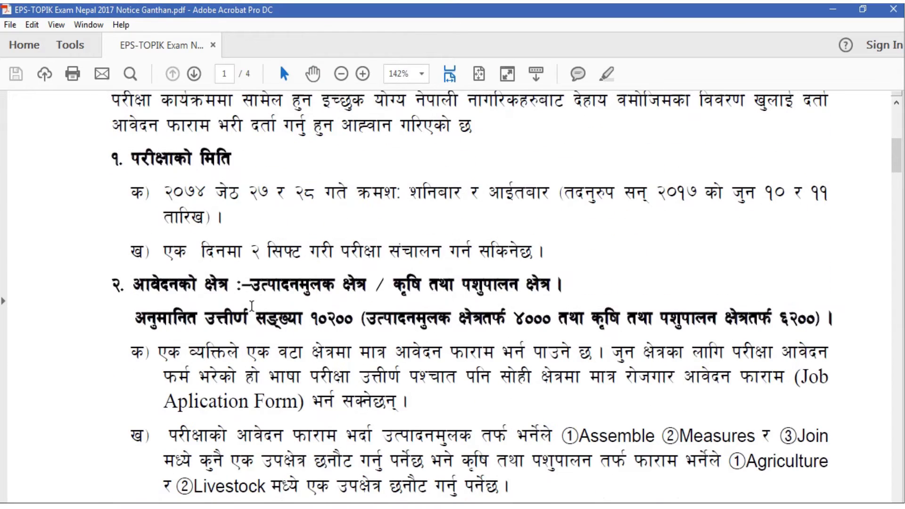
click(68, 47)
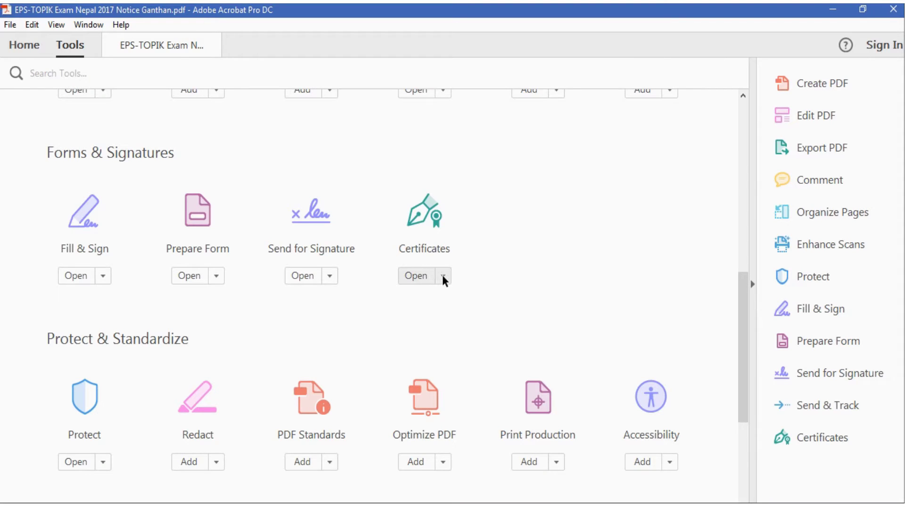
Open Certificates tools on the notice, scroll to page 1's top, and start Digitally Sign
click(415, 275)
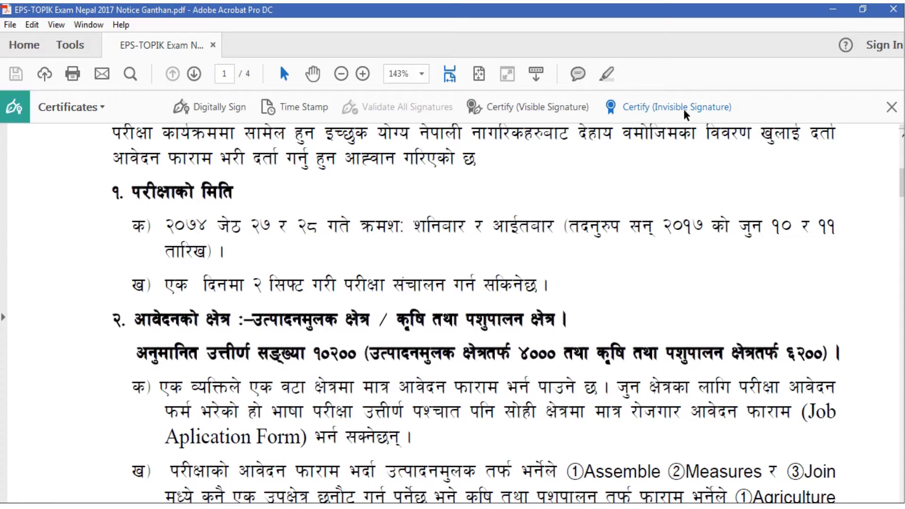
scroll(305, 309, up, 7)
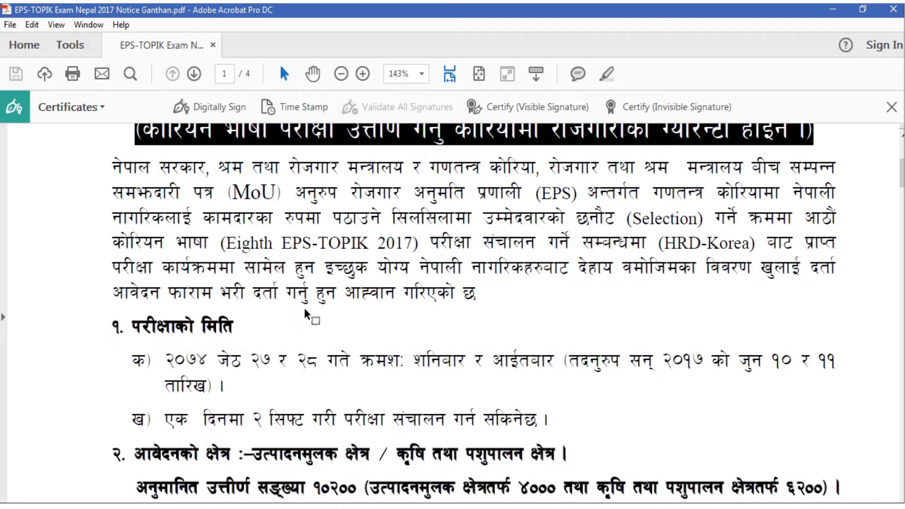
scroll(305, 309, up, 1)
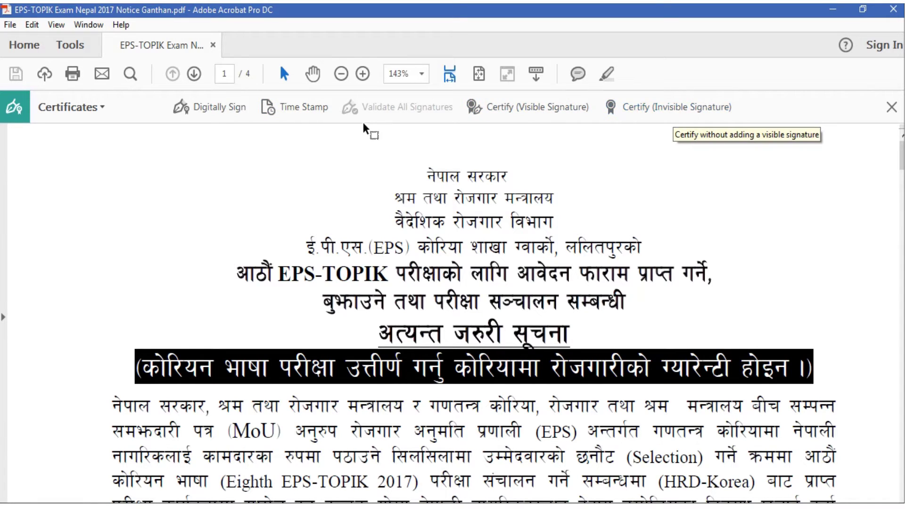
click(205, 113)
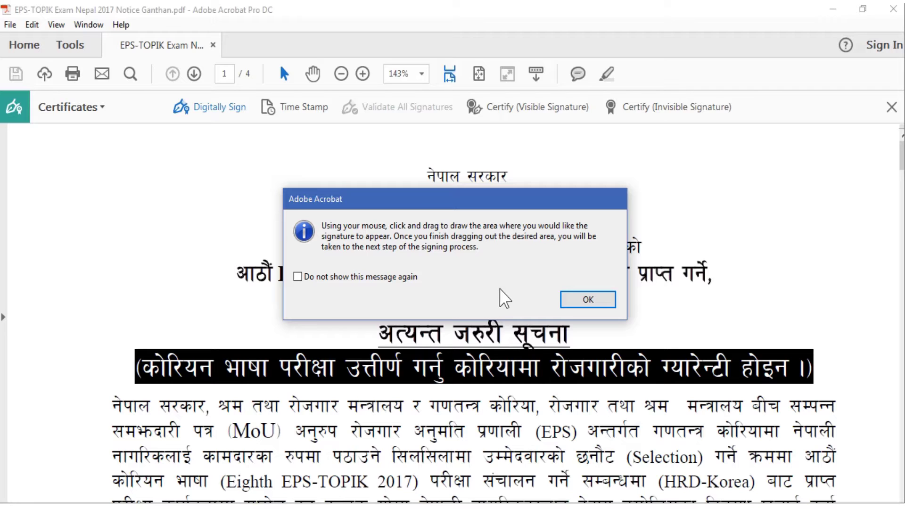
Dismiss the signing tip and draw the signature box near page 1's top right
click(588, 302)
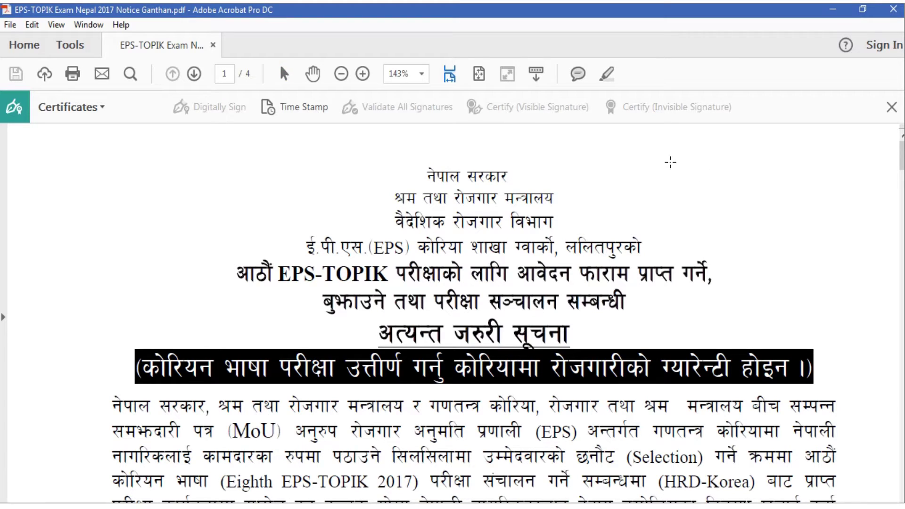
mouse_move(661, 159)
mouse_down()
mouse_move(811, 236)
mouse_move(859, 235)
mouse_move(862, 246)
mouse_up()
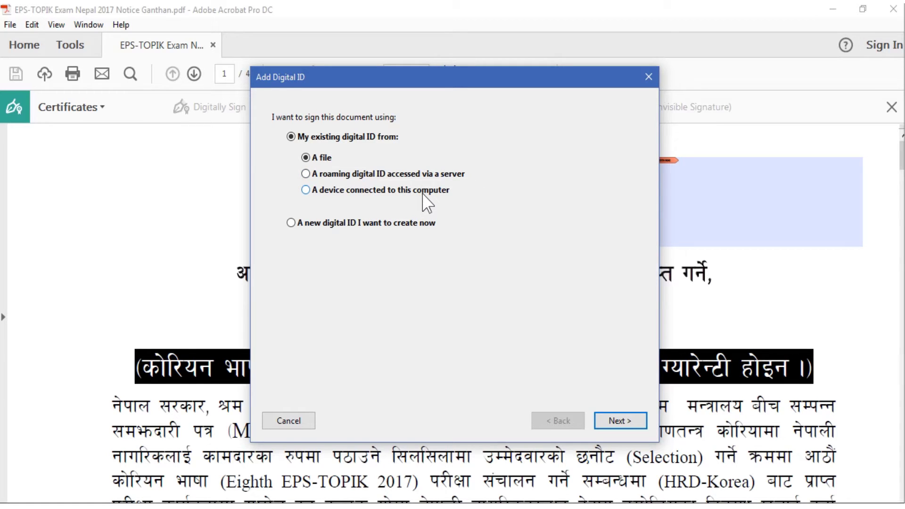
Choose to create a new digital ID and continue to the PKCS#12 file storage option
click(349, 223)
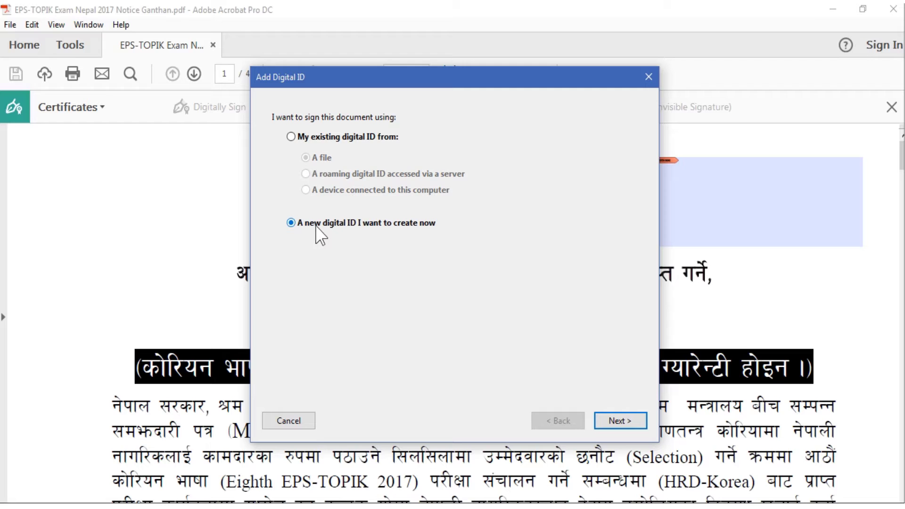
click(626, 420)
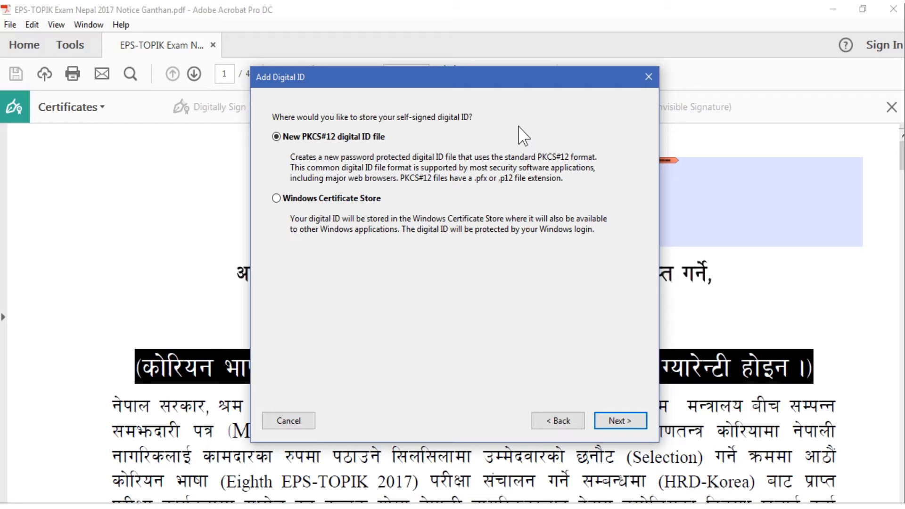
Enter the ID holder's name, unit IT, organization IT and Co., and the holder's e-mail address
click(626, 420)
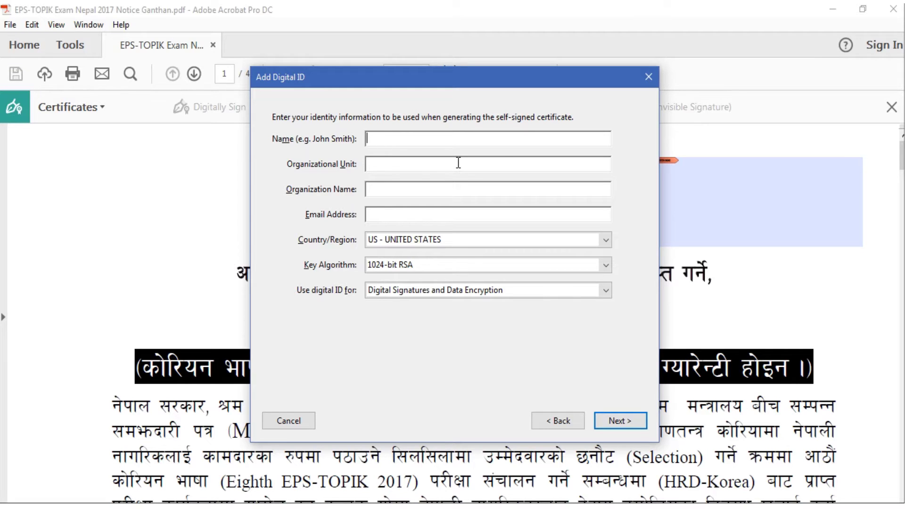
text(Ekendra Lamsal)
key(Tab)
text(IT)
key(Tab)
text(IT and Co.)
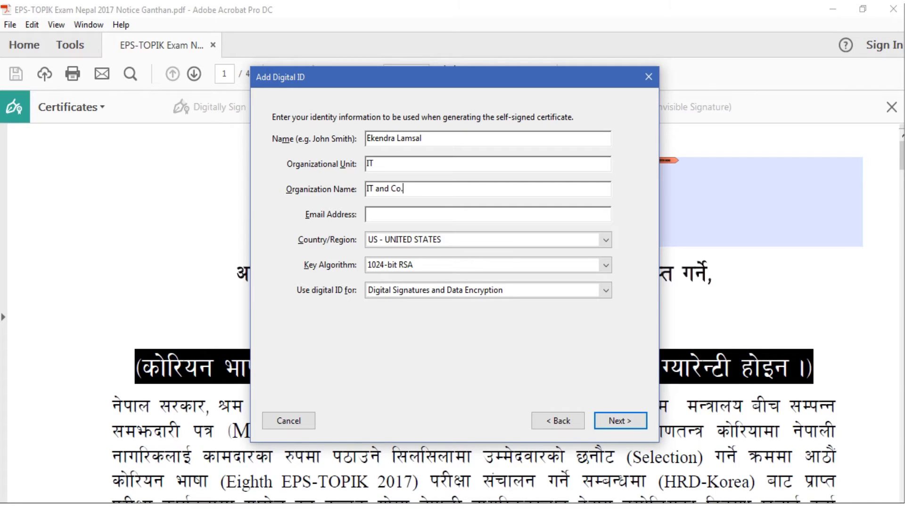
key(Tab)
Set country NP - NEPAL, 2048-bit RSA key, and usage for Digital Signatures and Data Encryption
key(Tab)
key(e)
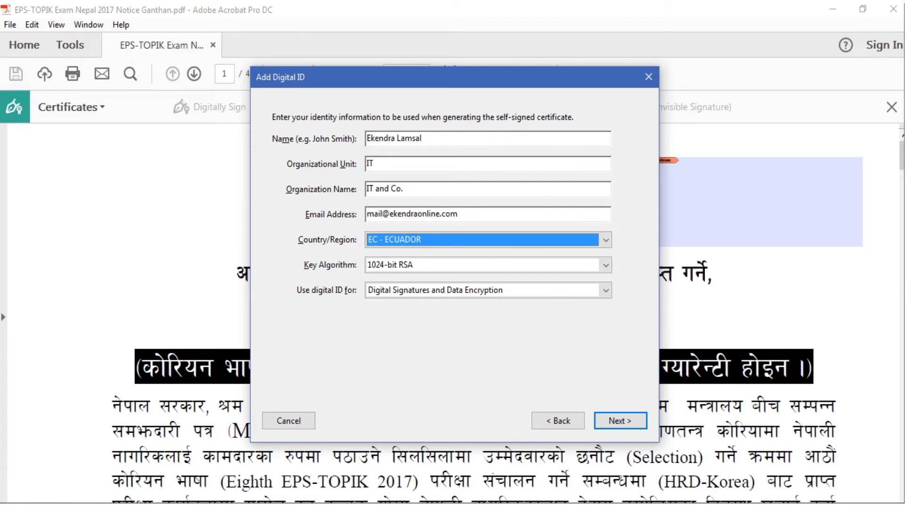
key(p)
key(a)
key(n)
key(n)
key(n)
key(n)
key(n)
key(n)
key(n)
key(n)
key(n)
key(Tab)
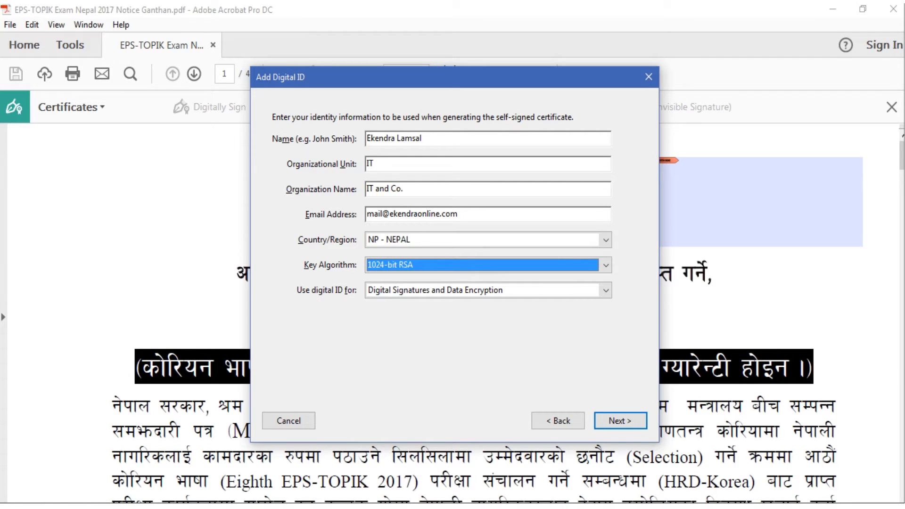
click(609, 267)
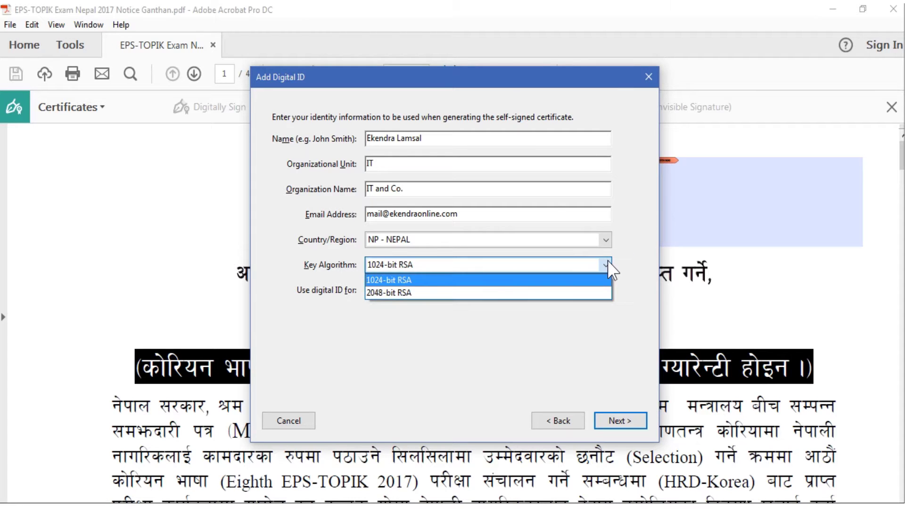
click(427, 293)
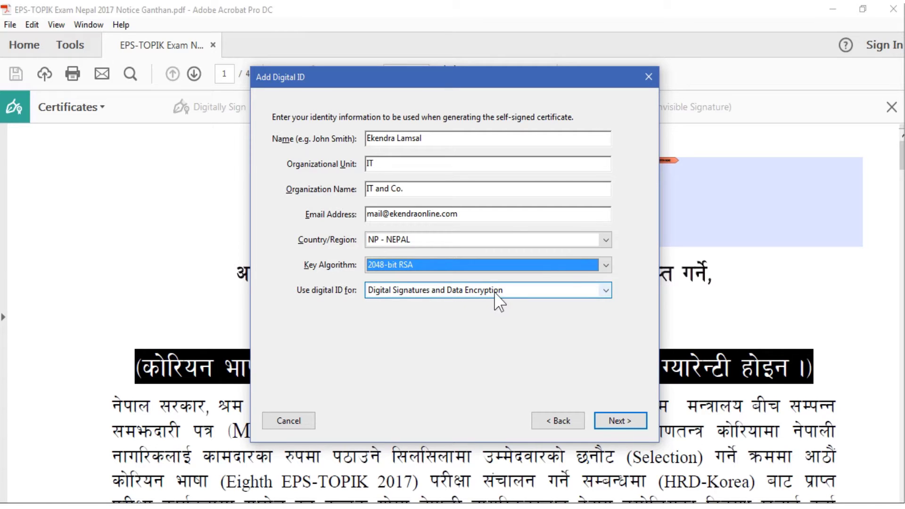
click(508, 292)
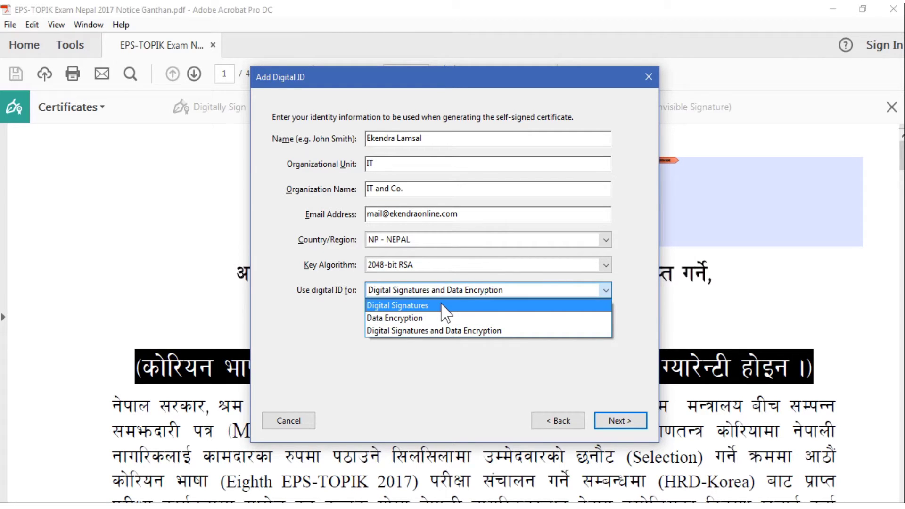
click(450, 331)
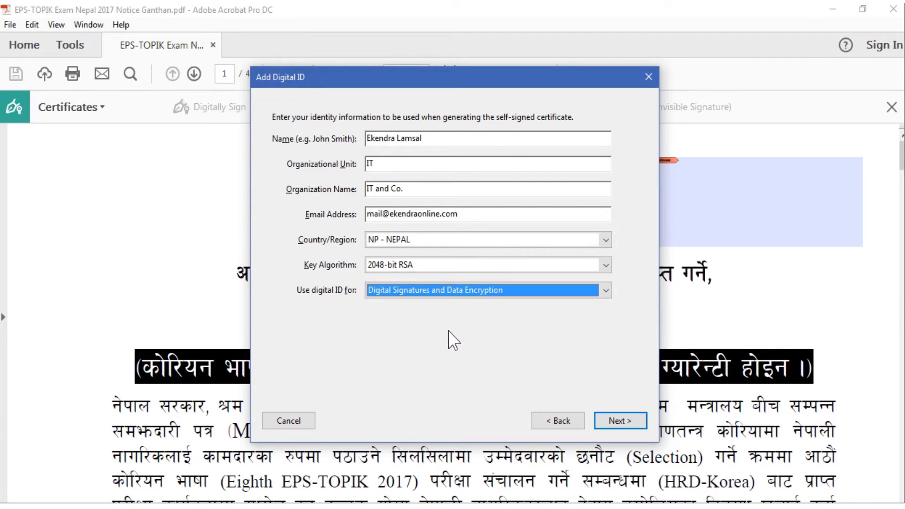
click(613, 421)
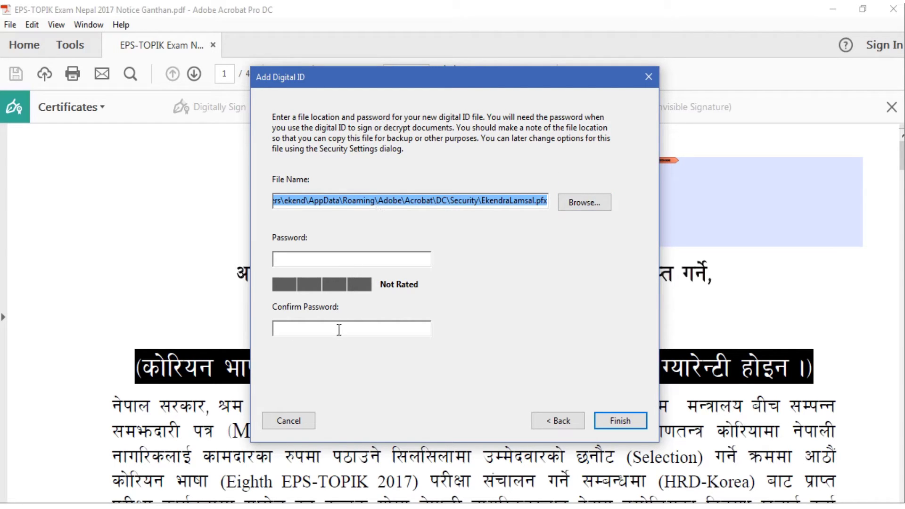
Save the digital ID .pfx file in D:\OneDrive with its name prefixed Digital_Signature_
click(589, 208)
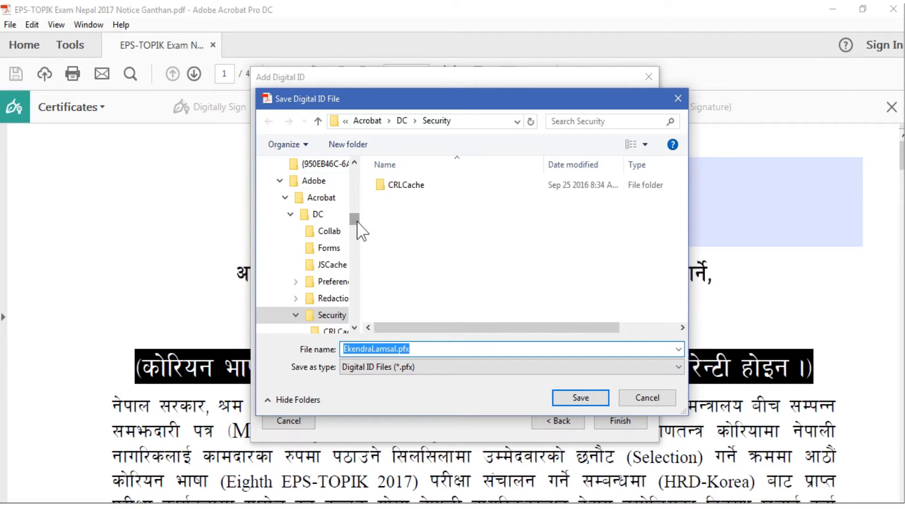
drag(356, 220, 354, 174)
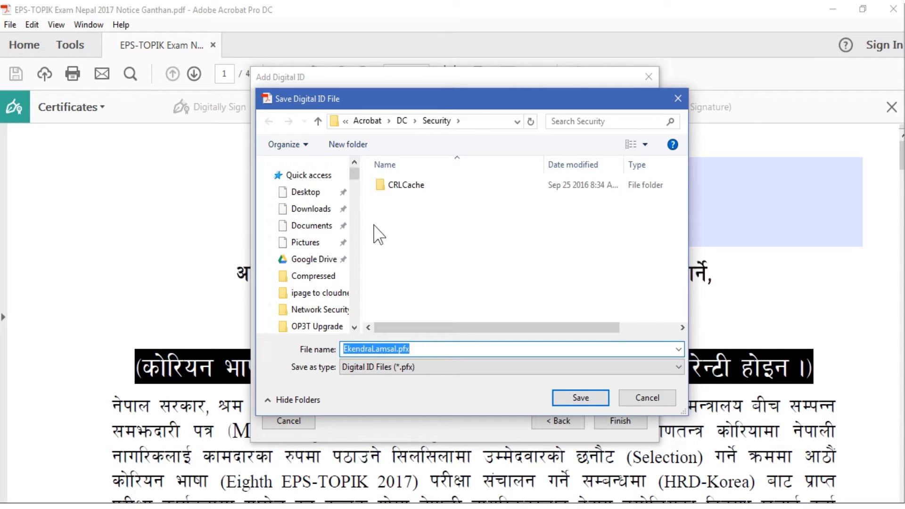
text(D:\One)
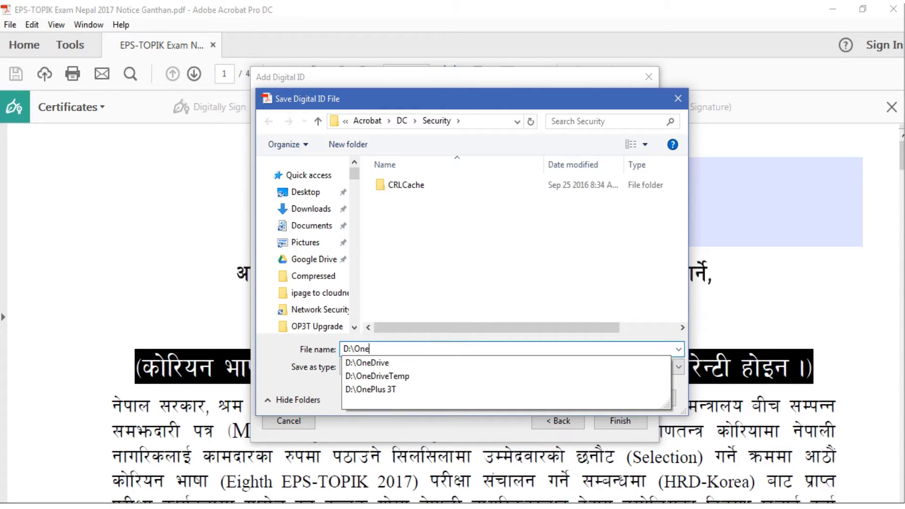
key(Down)
key(Return)
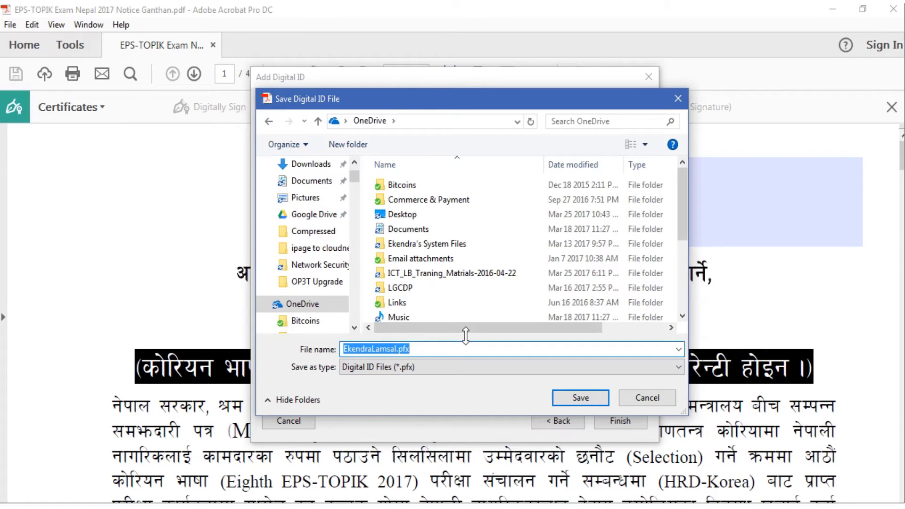
key(Home)
text(Digital)
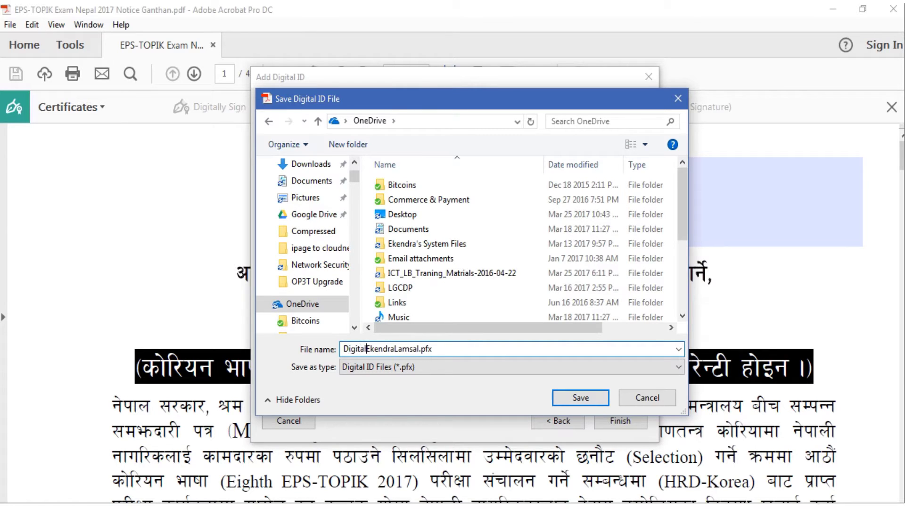
text(_Signature)
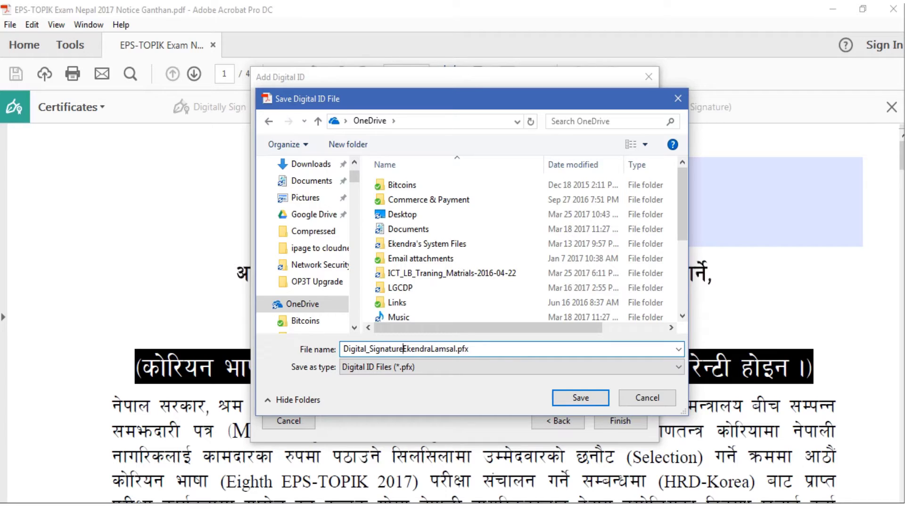
text(_)
click(576, 394)
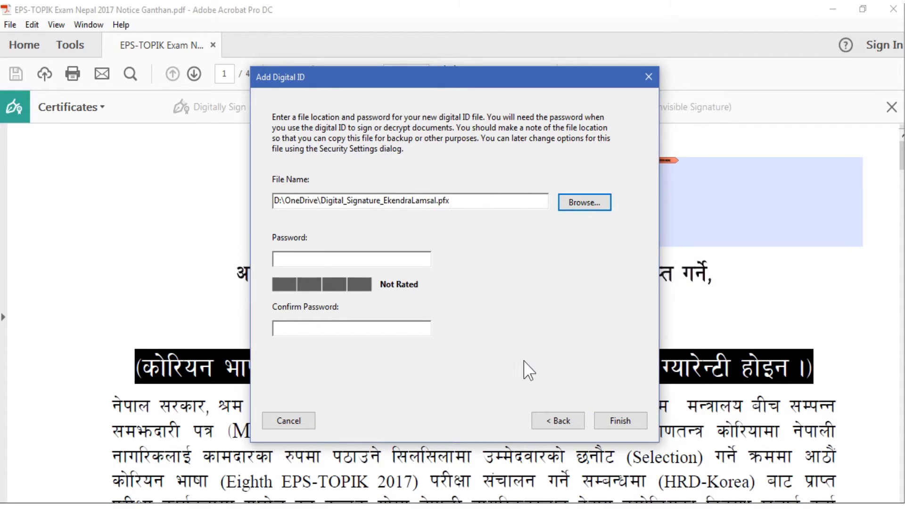
Replace the rejected short password with a Strong-rated ID file password and finish creating the ID
click(626, 423)
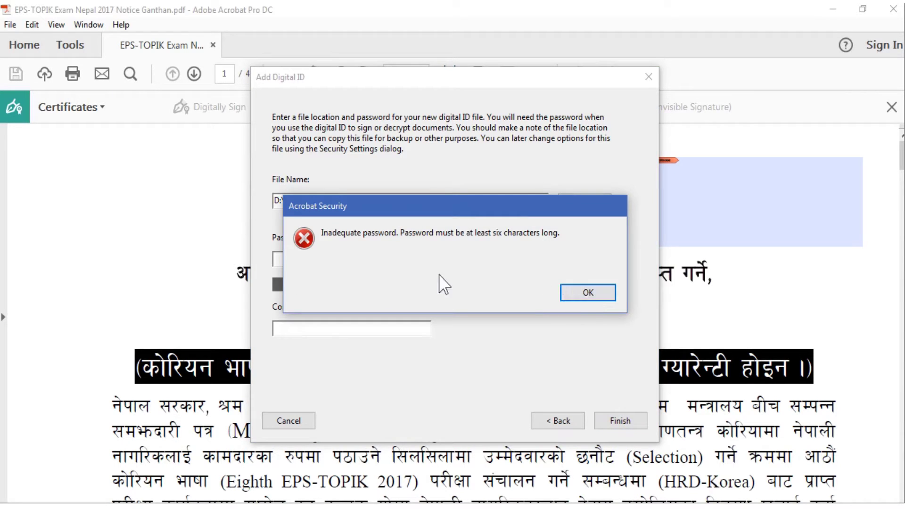
click(586, 297)
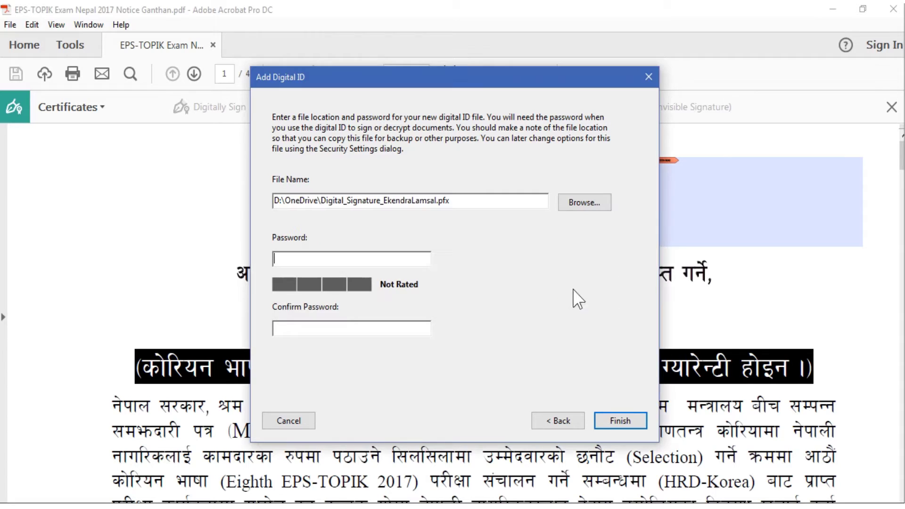
click(403, 259)
text(**)
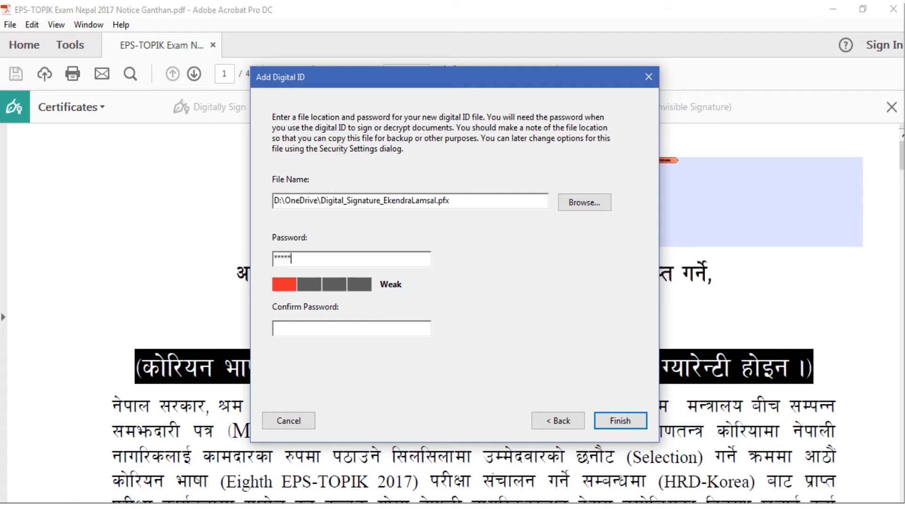
text(******)
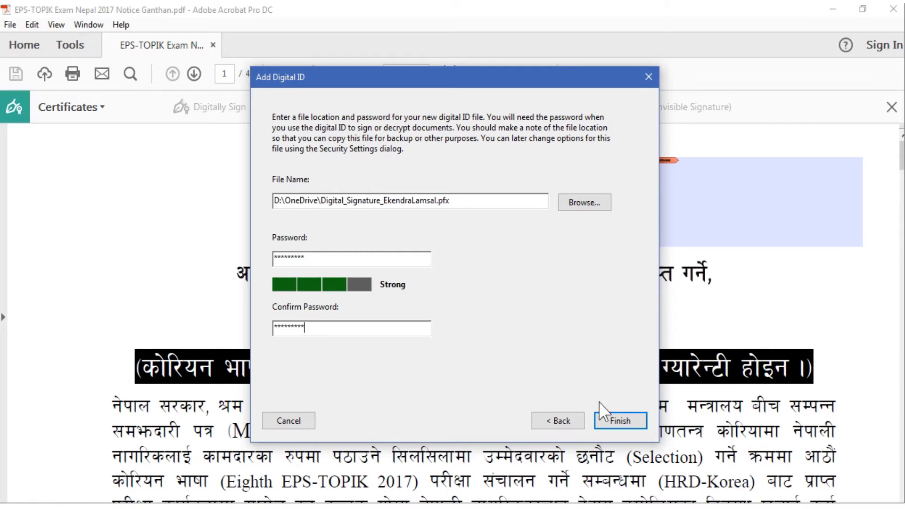
click(621, 421)
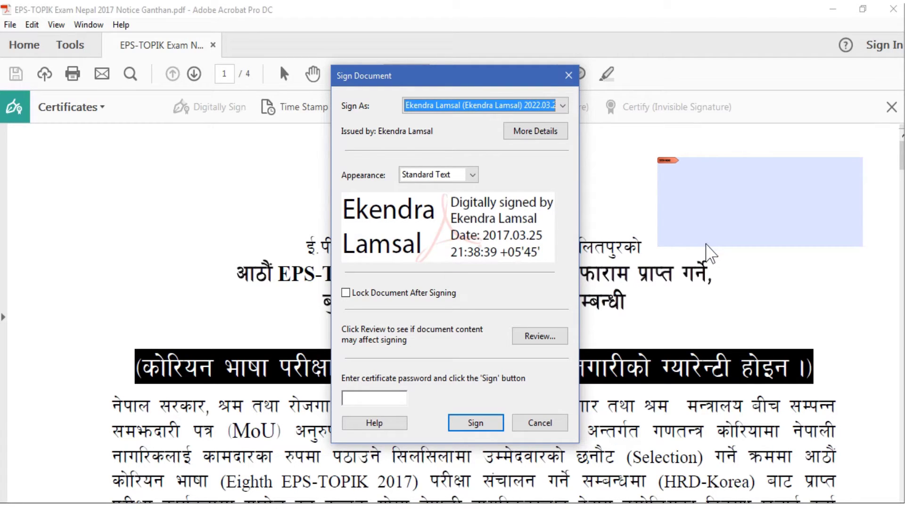
View the self-signed certificate's summary, valid 2017/03/25 to 2022/03/25 with a valid path
click(527, 137)
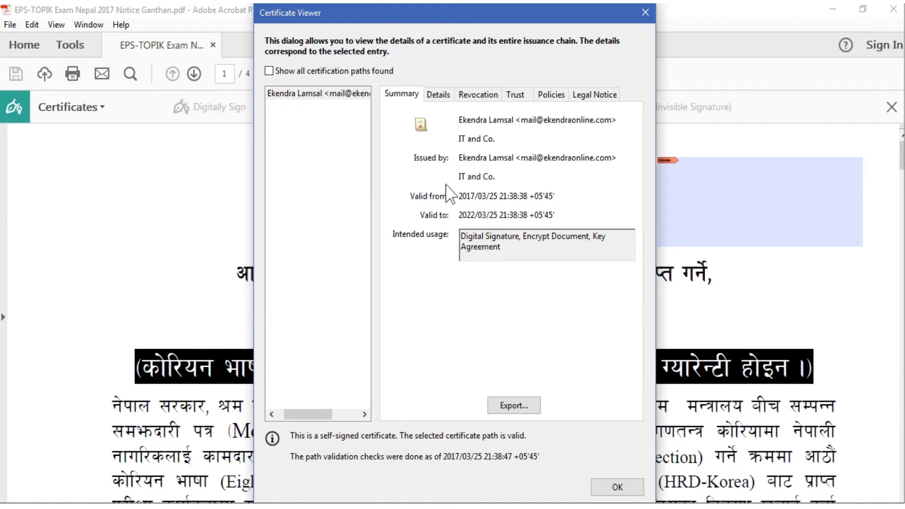
Inspect the certificate's signature algorithm, subject, serial number, public key and its SHA1 digest
click(439, 95)
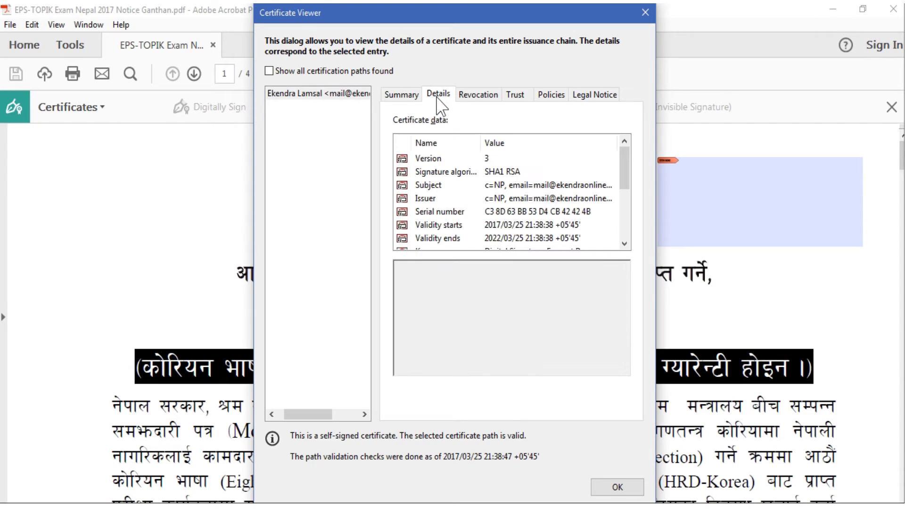
click(513, 172)
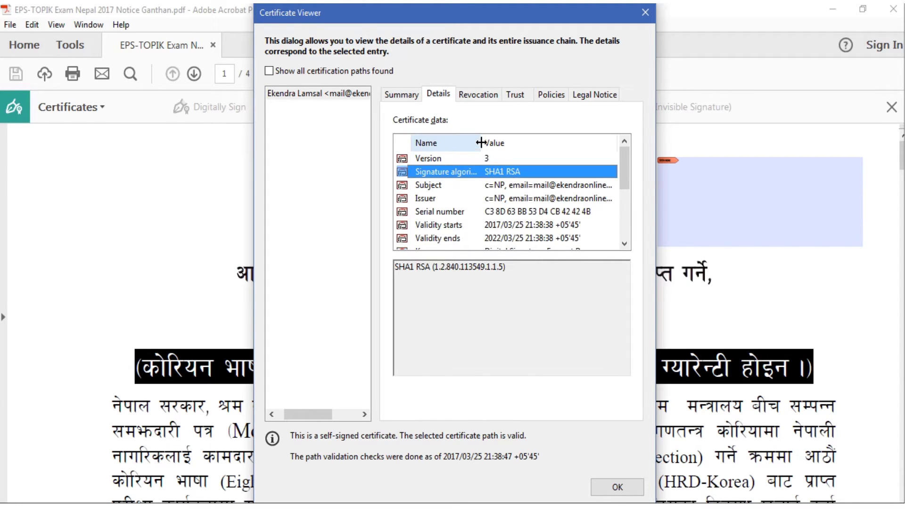
drag(479, 143, 498, 142)
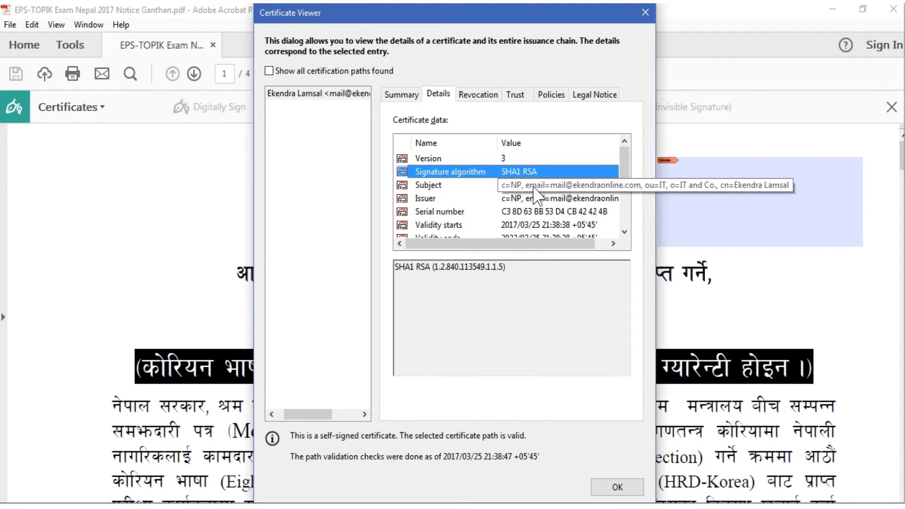
click(551, 185)
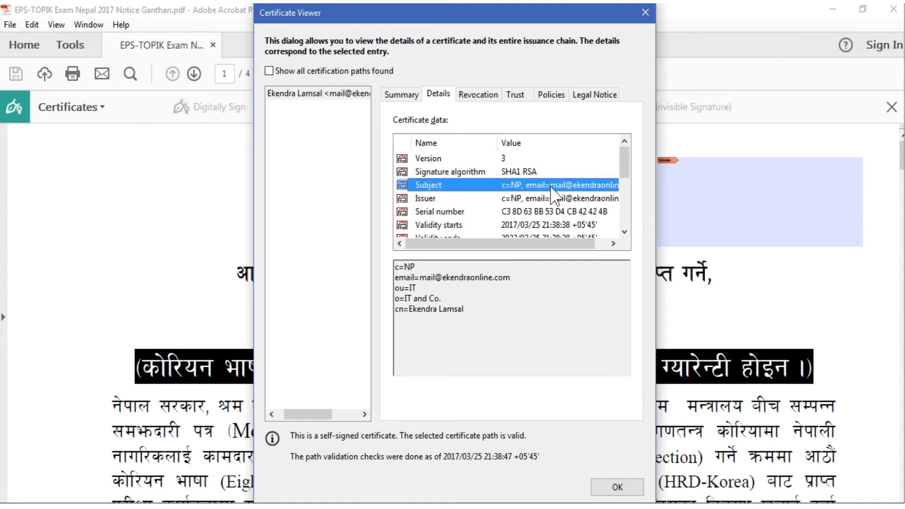
click(552, 212)
scroll(547, 210, down, 1)
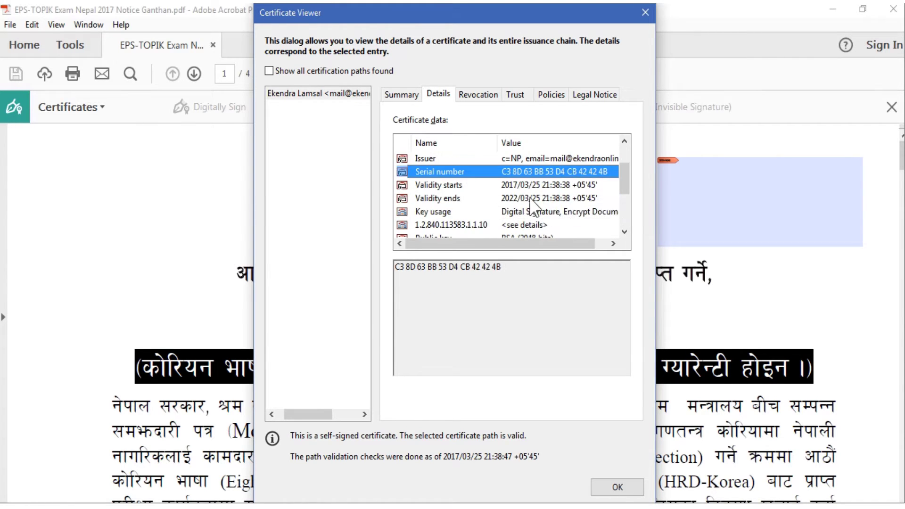
scroll(530, 203, down, 1)
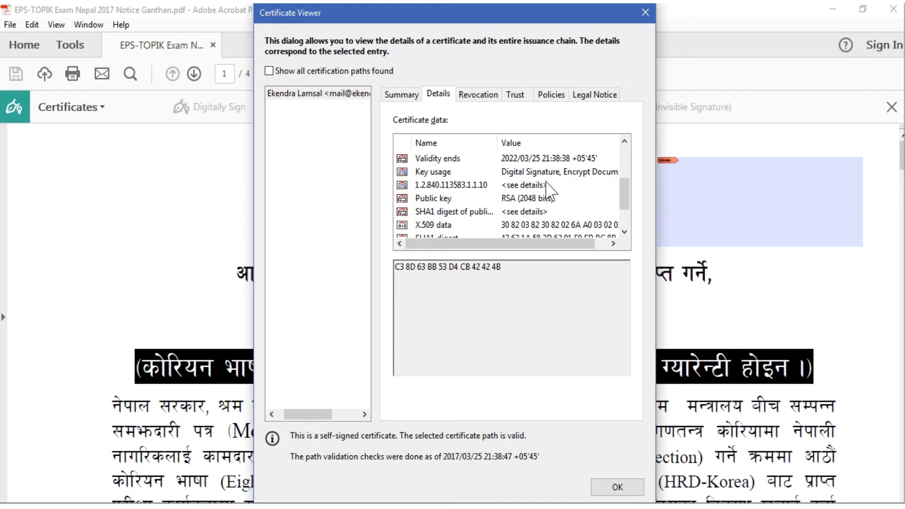
click(533, 199)
scroll(595, 217, down, 1)
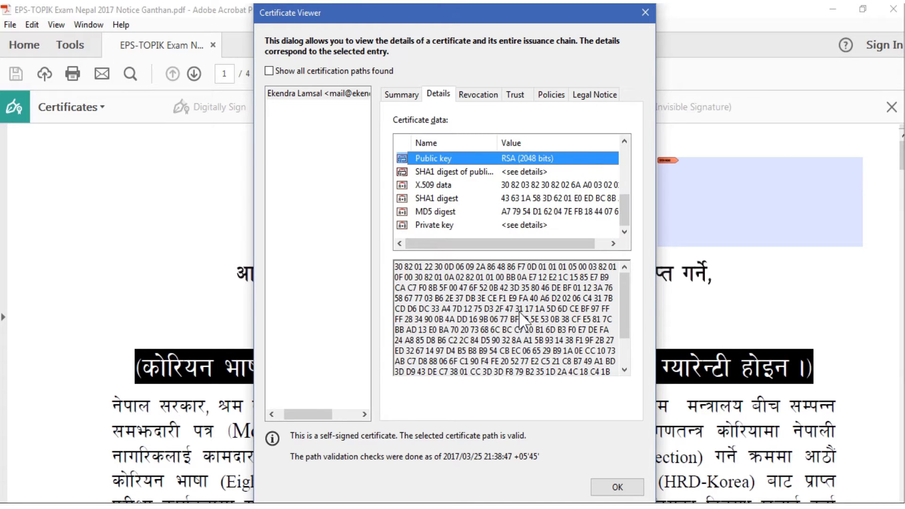
scroll(533, 339, down, 1)
scroll(557, 366, up, 1)
click(534, 172)
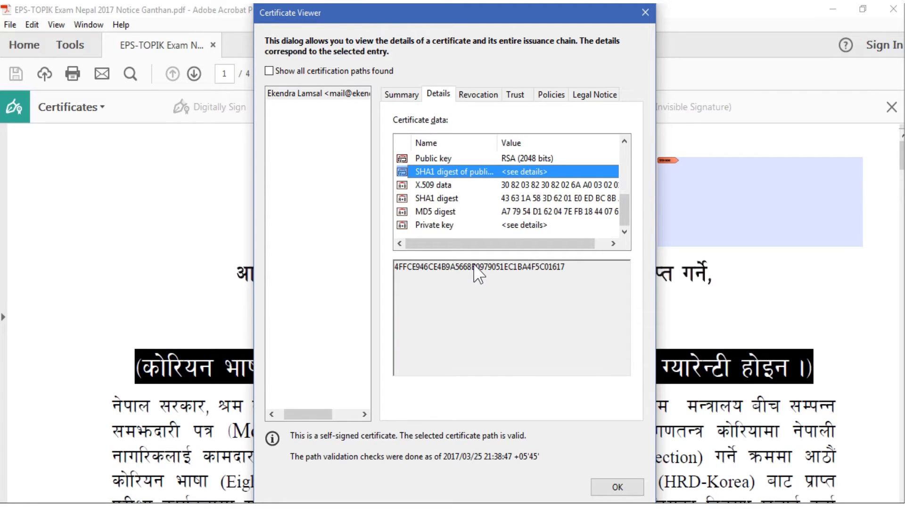
Select the private key path, check MD5 and SHA1 digests, then view revocation details
click(533, 226)
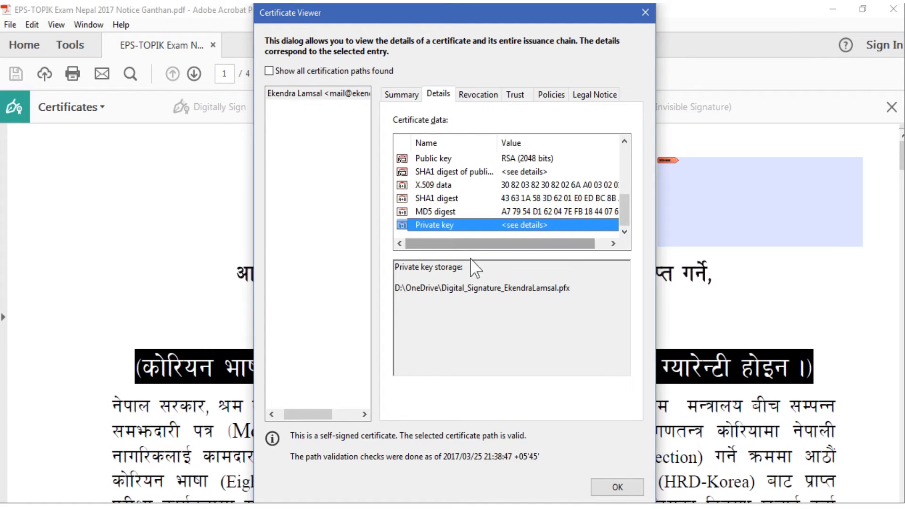
drag(571, 288, 389, 291)
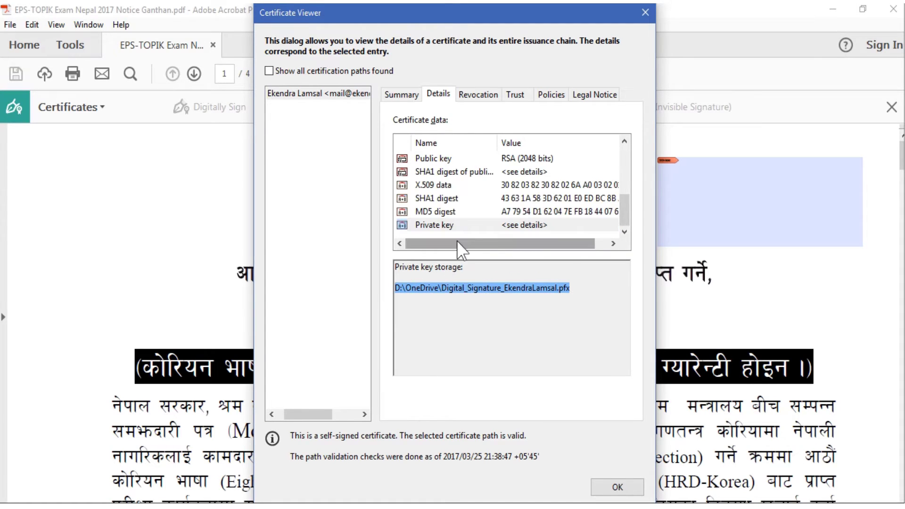
click(515, 213)
click(518, 198)
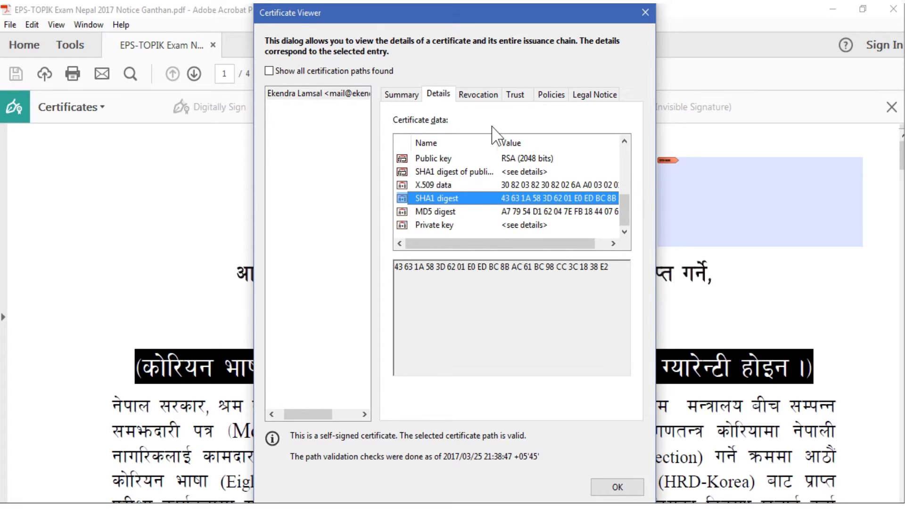
click(478, 93)
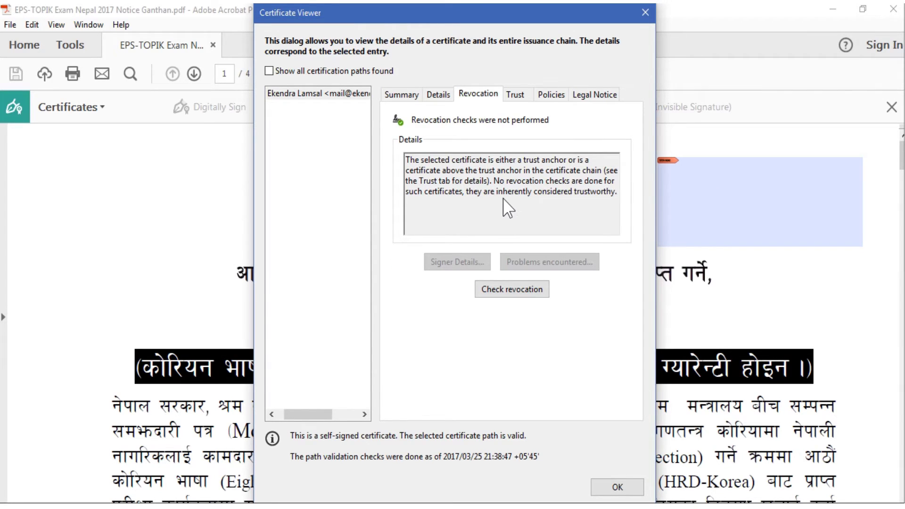
Show the certificate's trust settings: trusted for signing, certifying and privileged operations
click(522, 93)
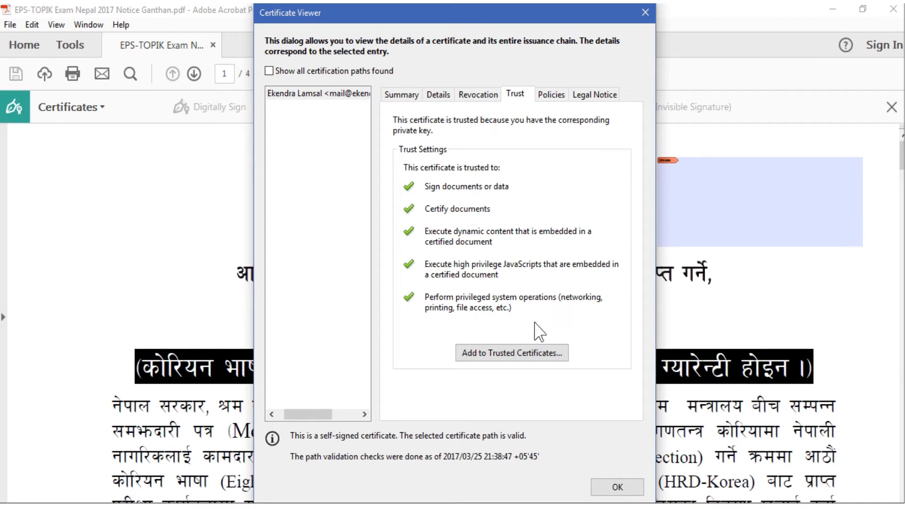
Trust the self-signed certificate for dynamic content, privileged JavaScript and system operations, then view its policies
click(492, 357)
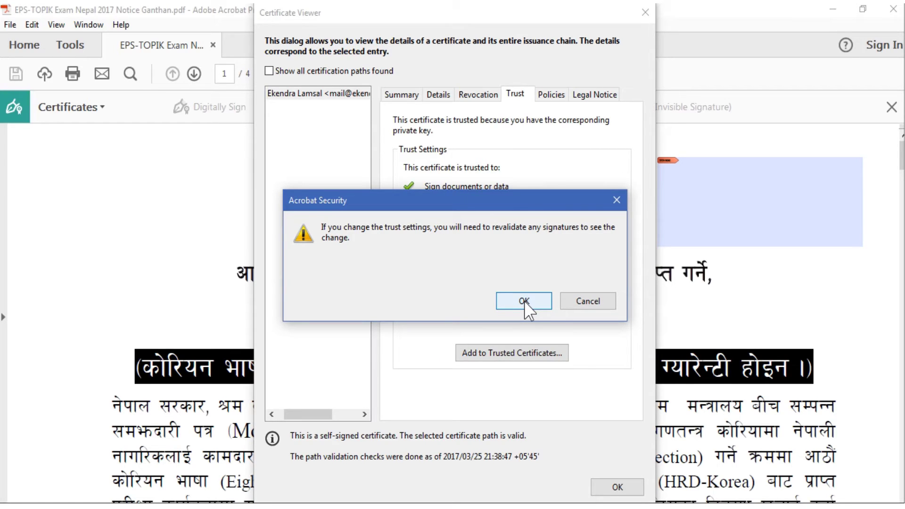
click(524, 302)
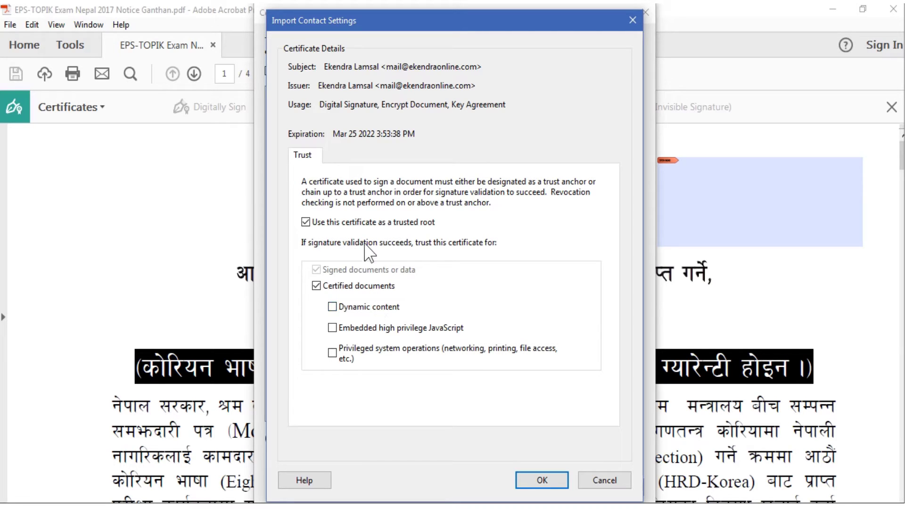
click(384, 309)
click(375, 328)
click(373, 350)
click(542, 481)
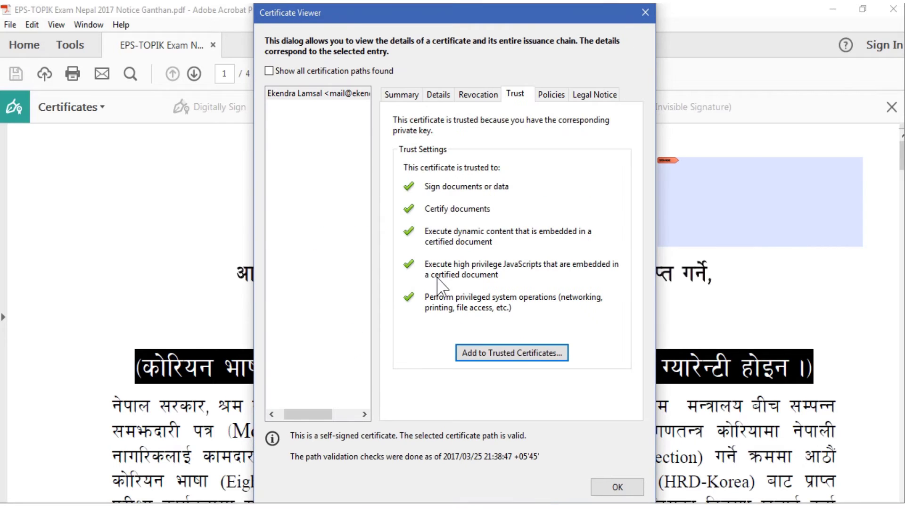
click(550, 95)
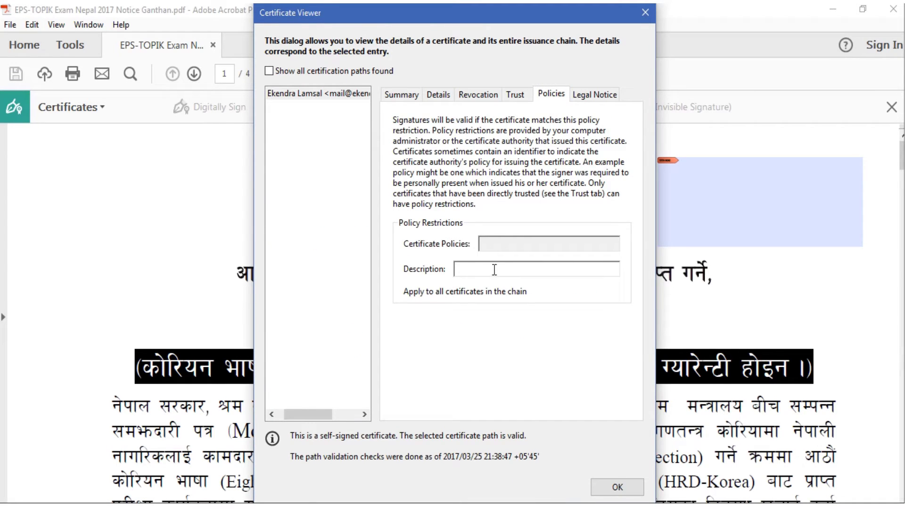
View the certificate's legal notice, then close the Certificate Viewer
click(594, 95)
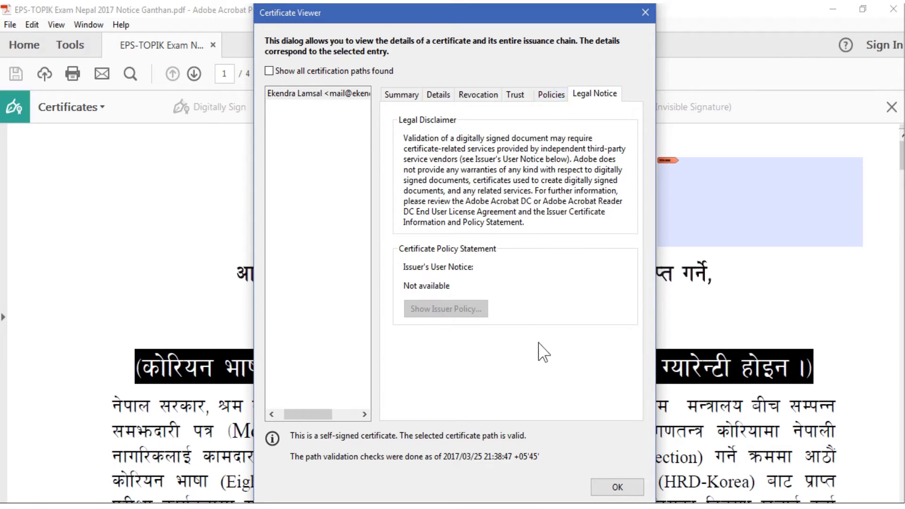
click(613, 487)
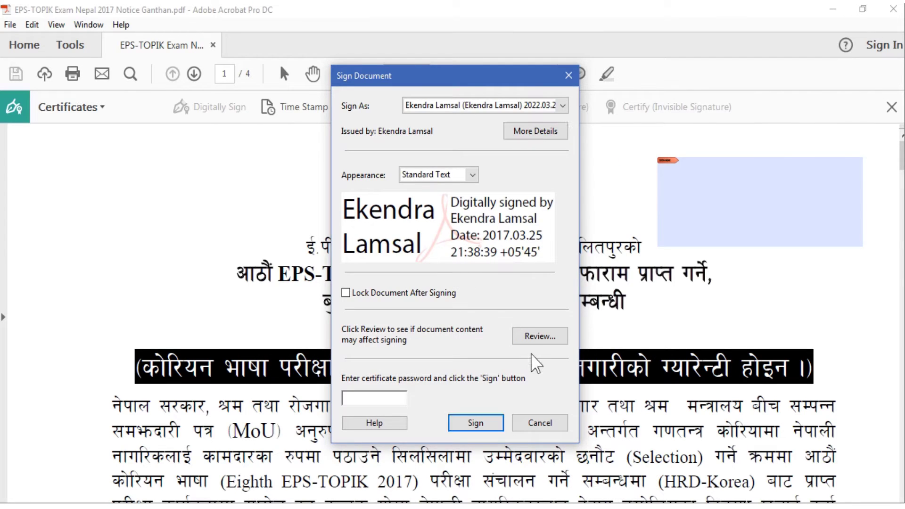
Enable Lock Document After Signing and review integrity warnings 1008 and 1002
click(346, 295)
click(533, 342)
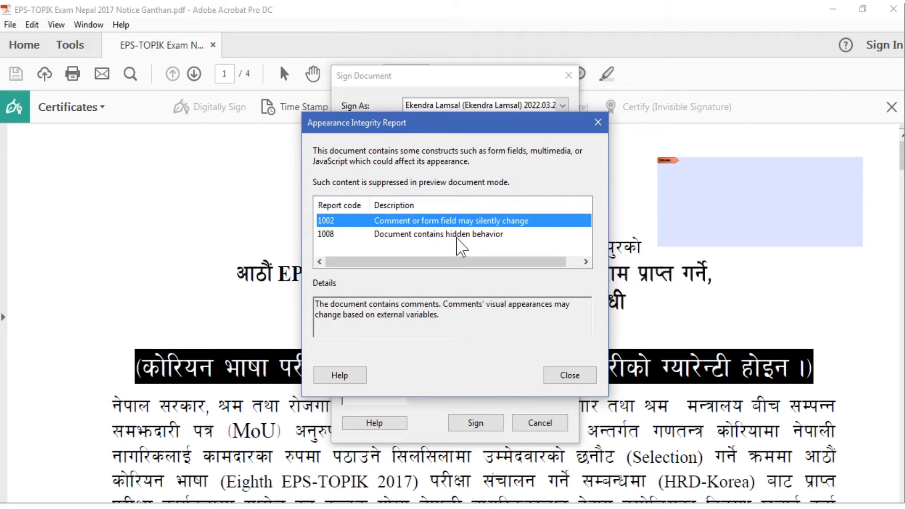
click(450, 235)
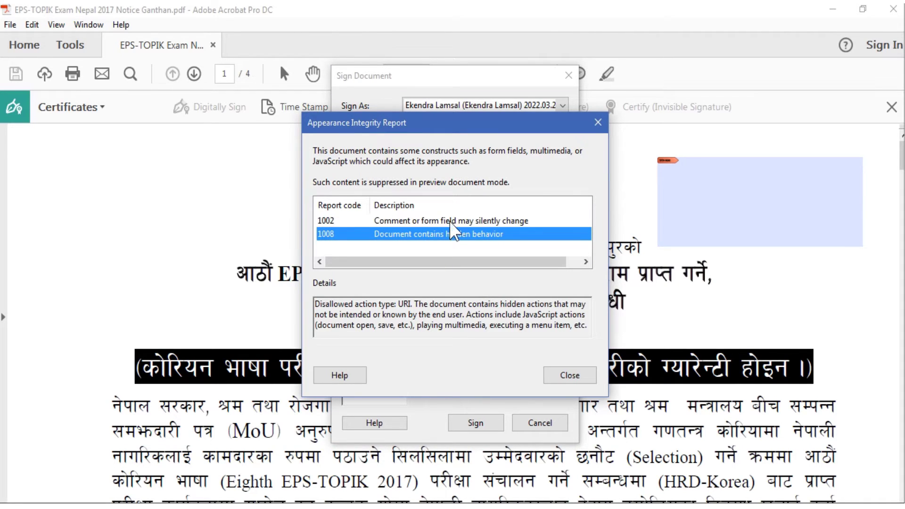
click(452, 220)
click(561, 380)
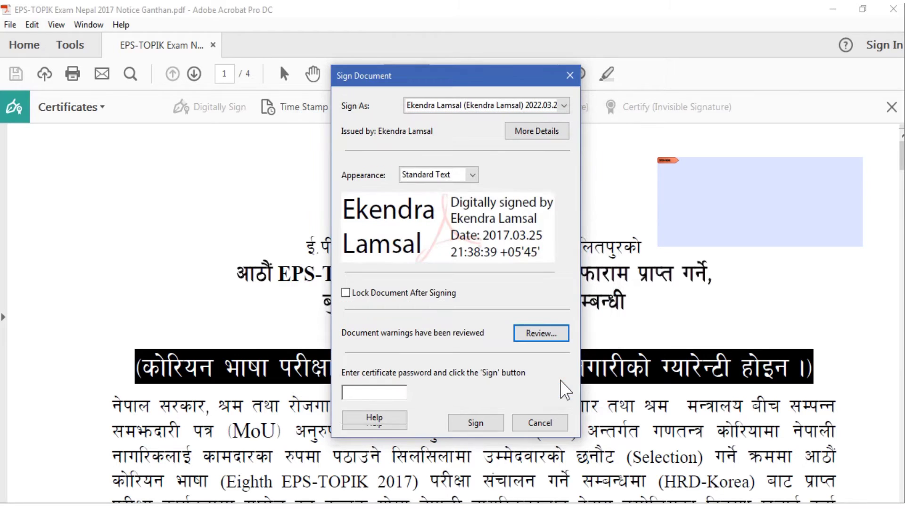
Enter the certificate password, keep the current digital ID, and sign the notice
click(377, 392)
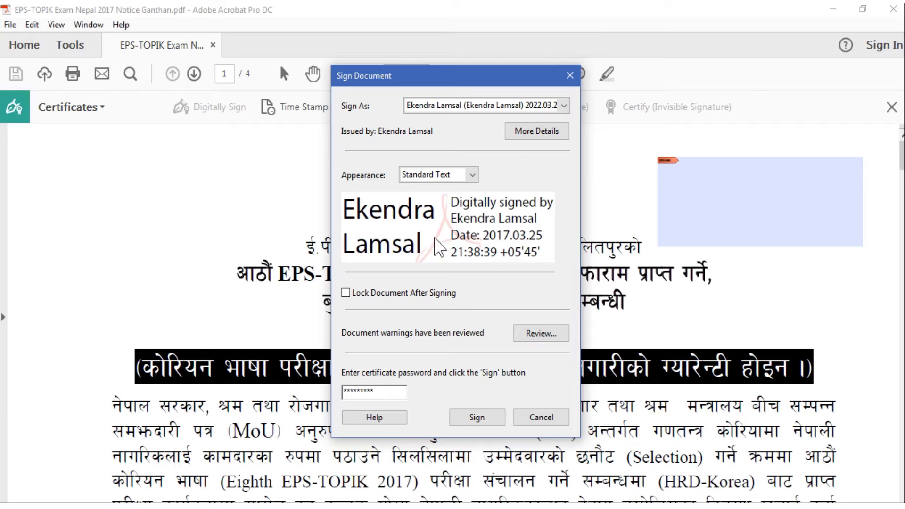
click(565, 105)
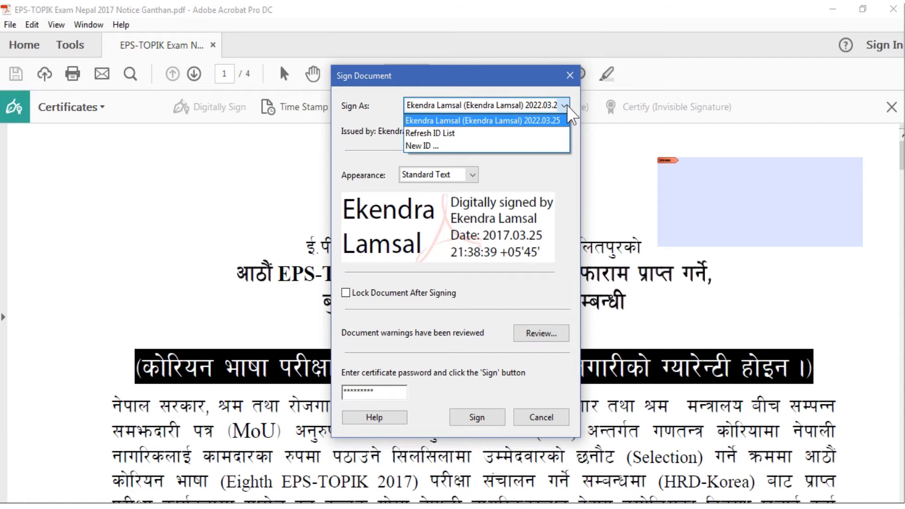
click(570, 106)
click(491, 417)
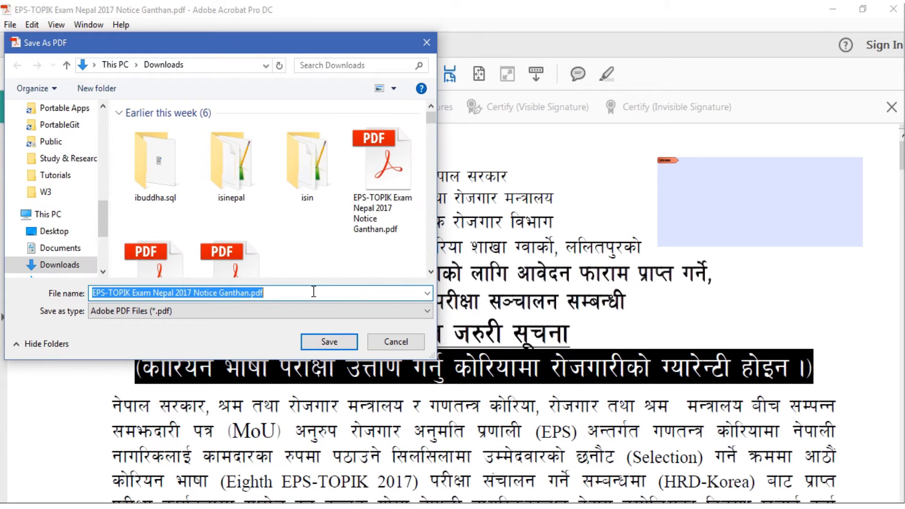
Save the signed notice as 'My Signed Document about Notice 23105.pdf' in Downloads
scroll(326, 264, down, 3)
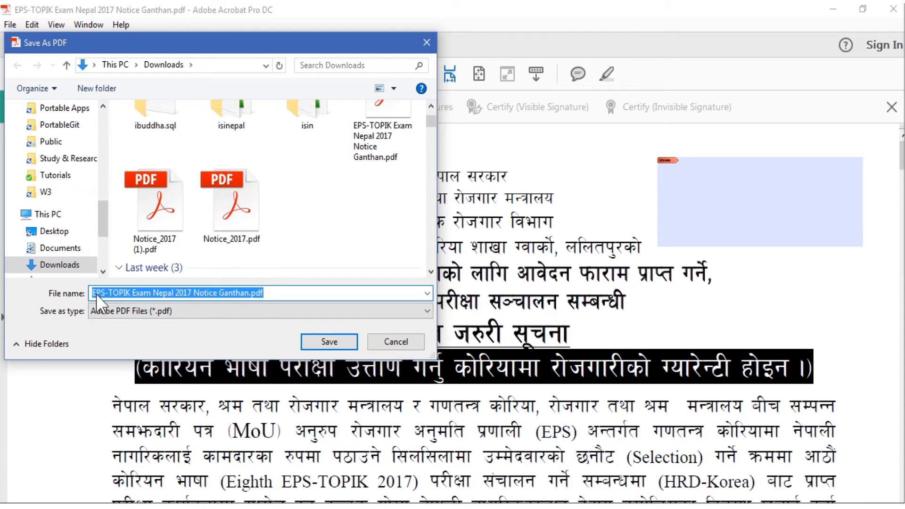
click(179, 293)
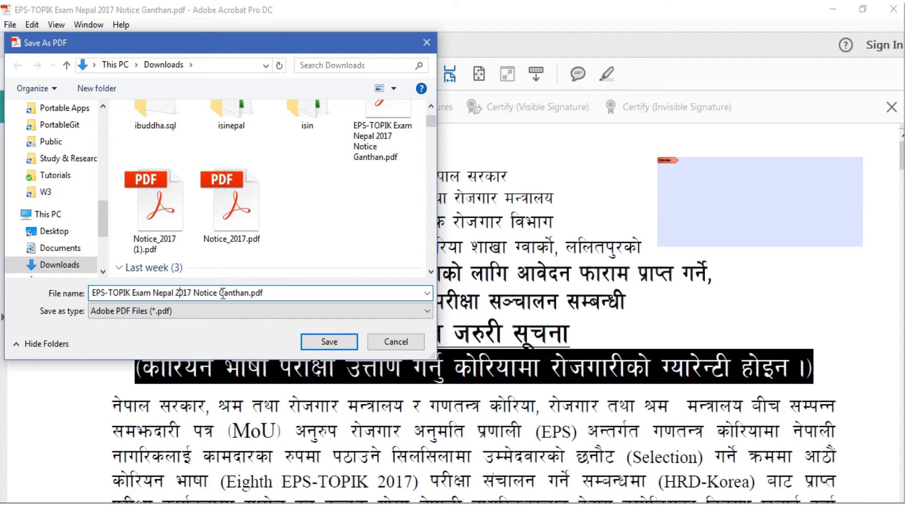
key(ctrl+a)
text(My)
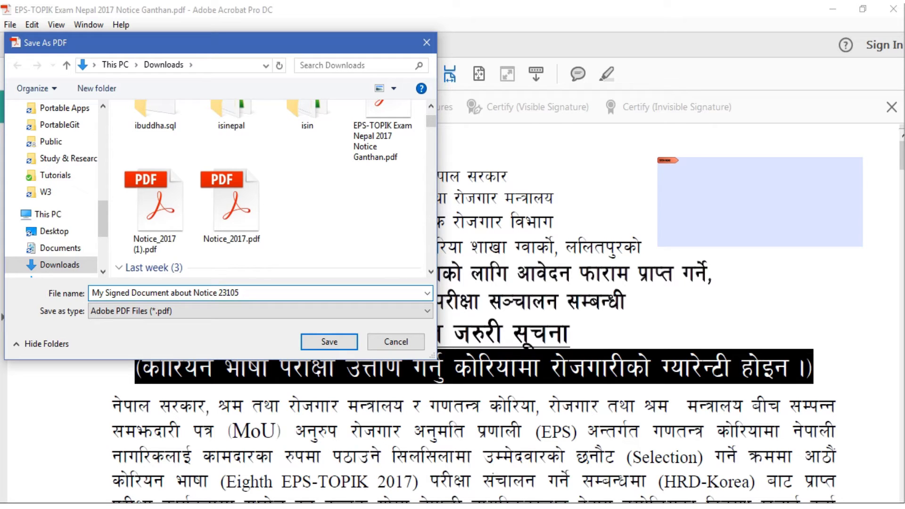
click(329, 341)
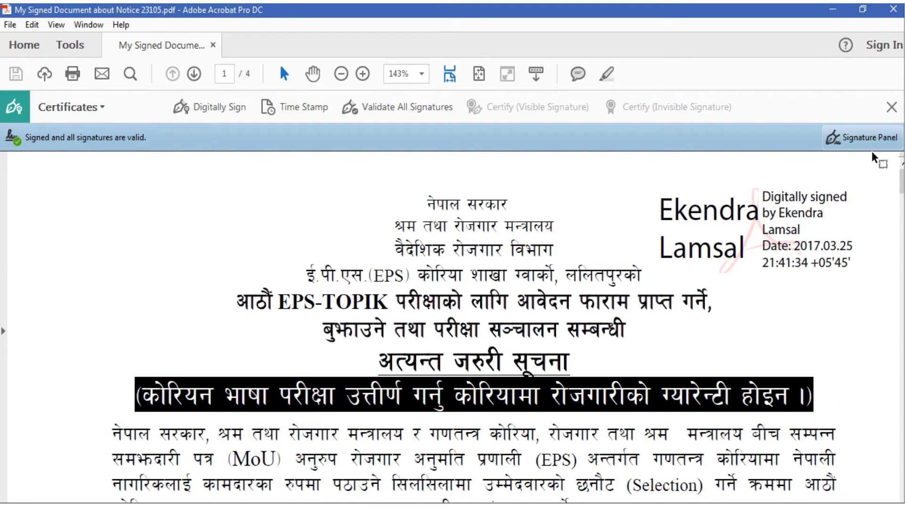
Confirm in the Signatures panel that the Rev. 1 signature is valid and unmodified
click(844, 137)
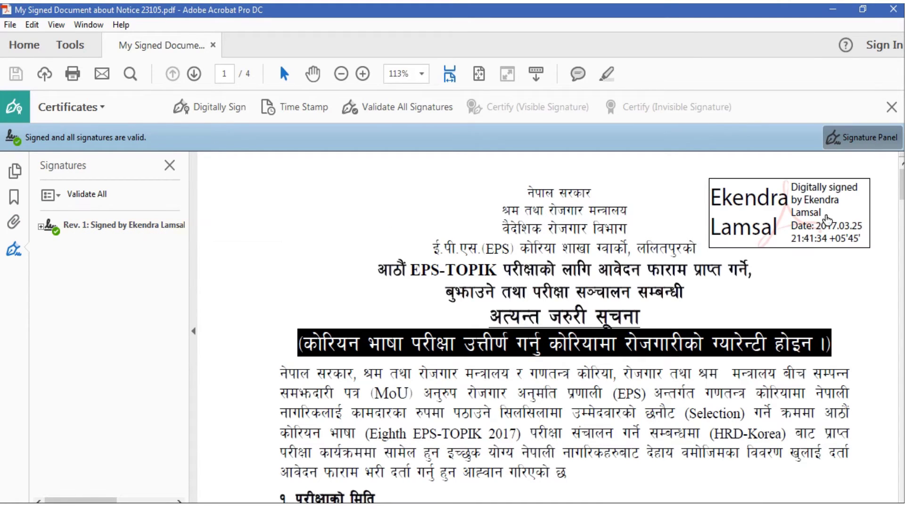
click(747, 207)
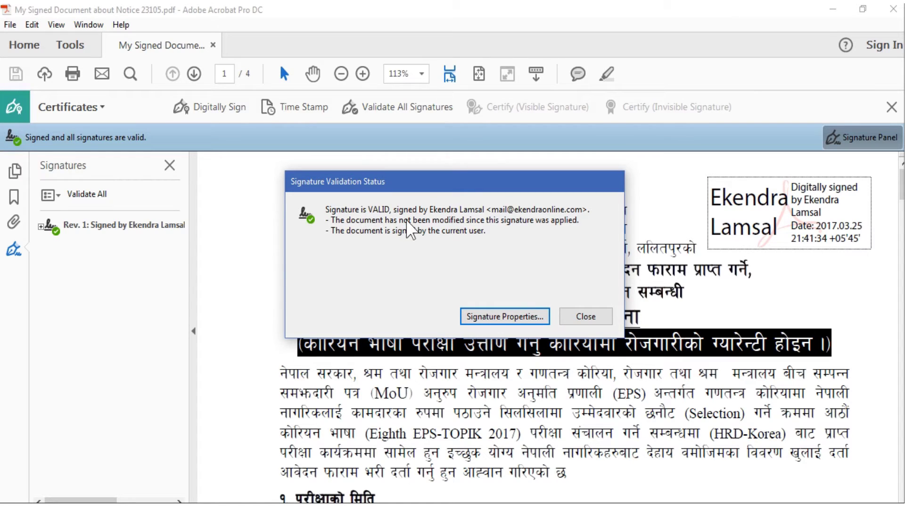
click(535, 321)
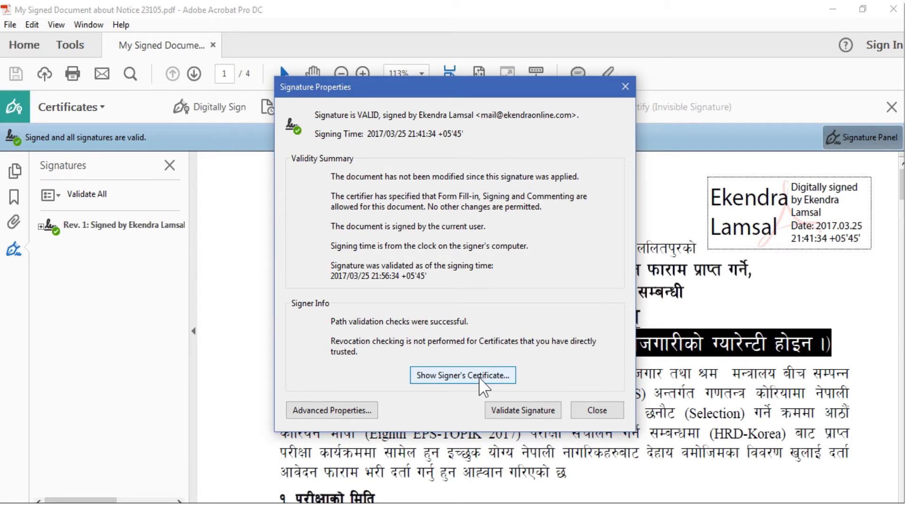
click(597, 410)
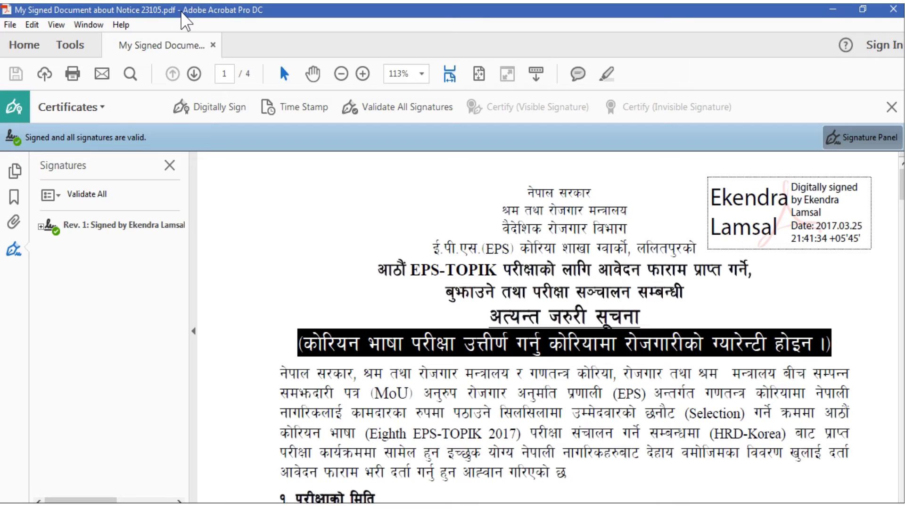
Revalidate all signatures in the document and close the Certificates toolbar
click(100, 198)
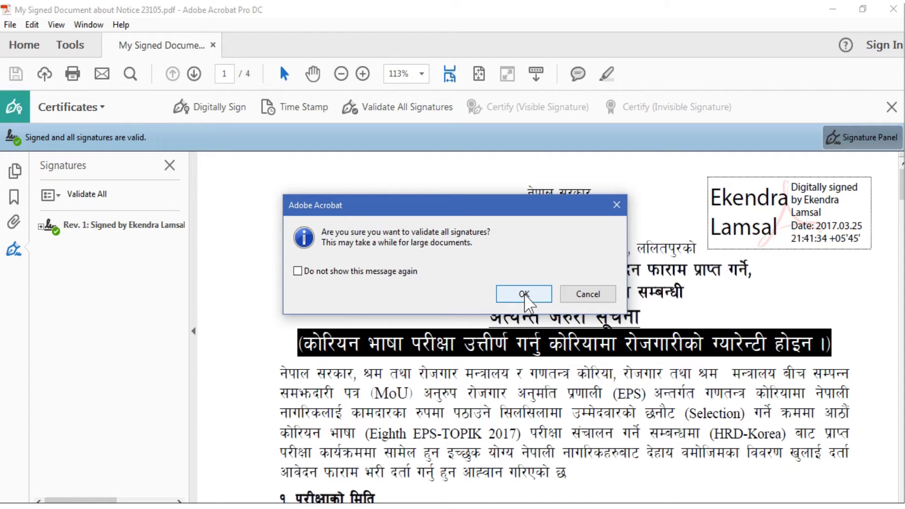
click(524, 294)
click(588, 292)
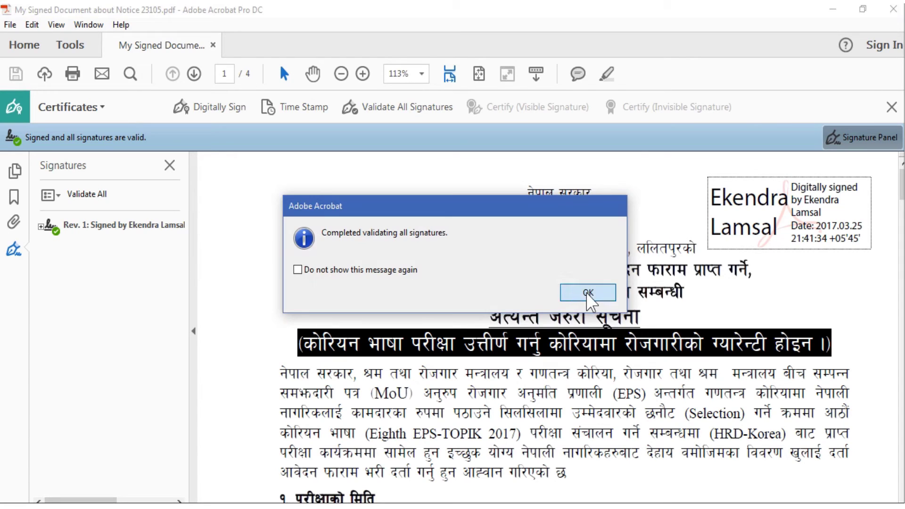
click(892, 107)
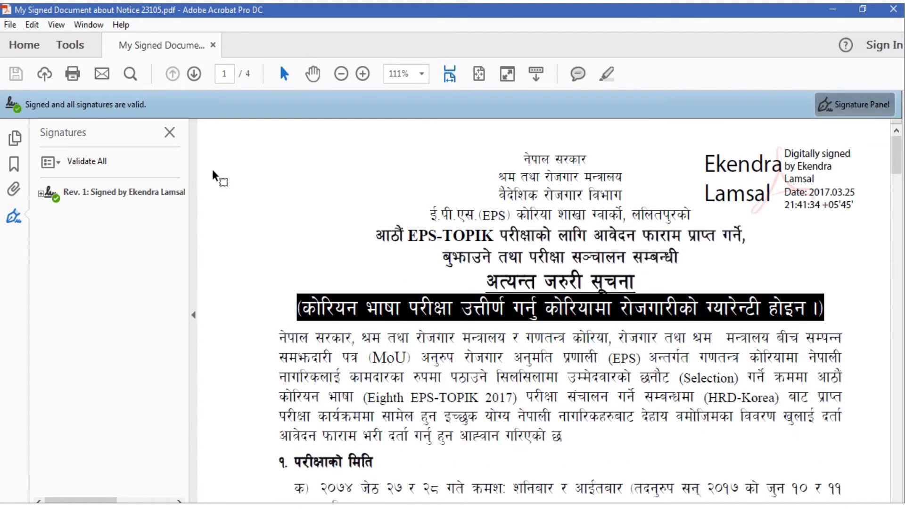
right_click(262, 186)
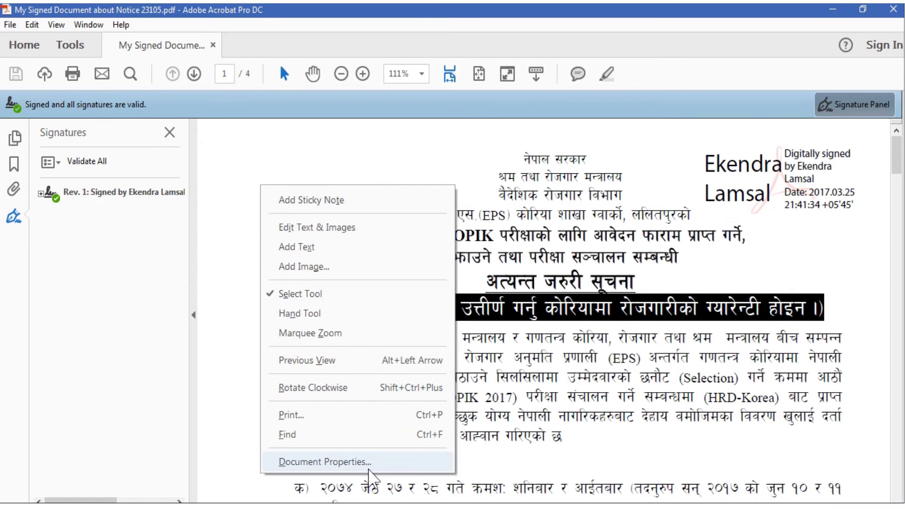
click(370, 463)
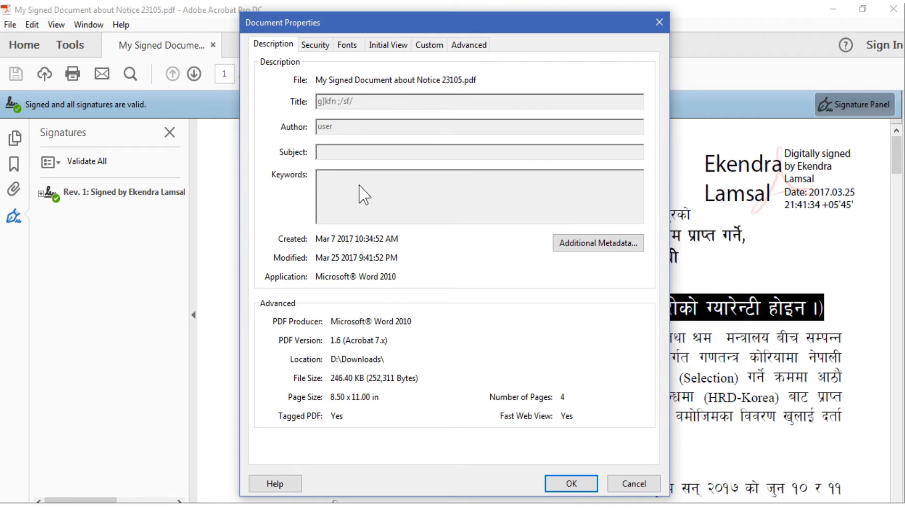
click(315, 45)
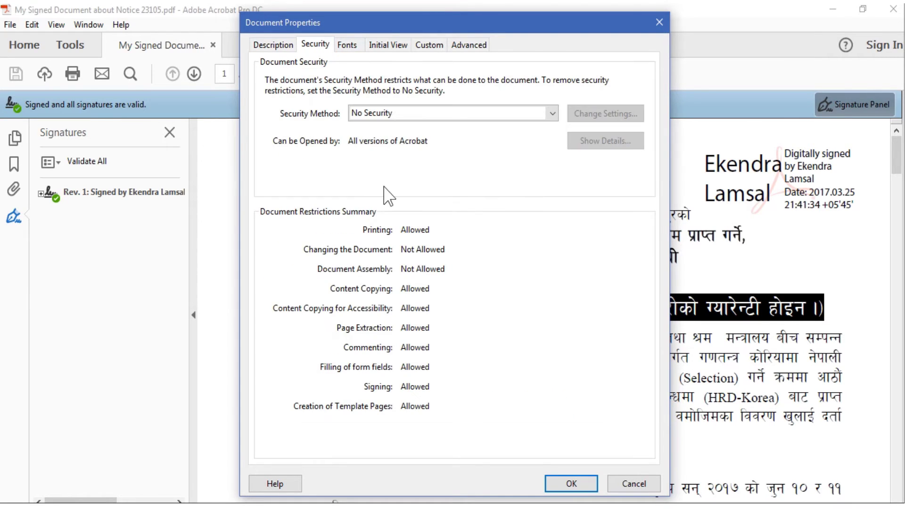
click(373, 45)
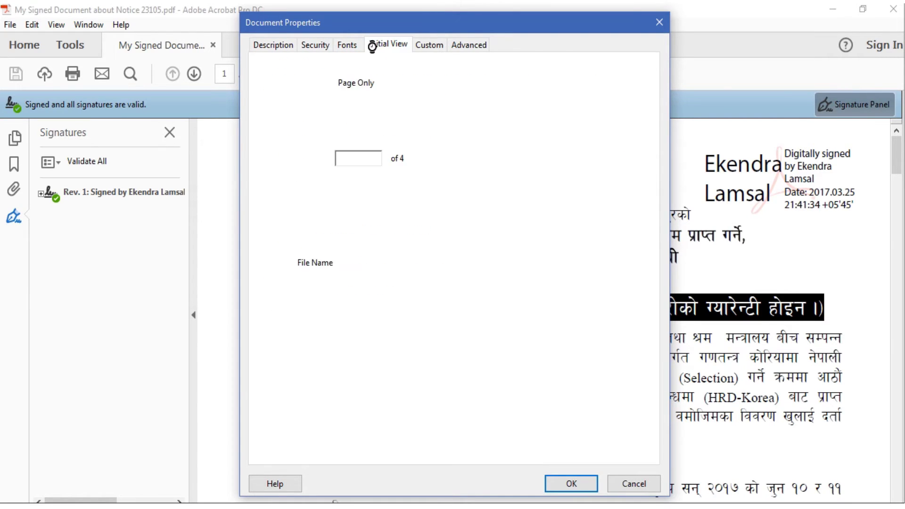
click(430, 47)
click(466, 49)
click(388, 47)
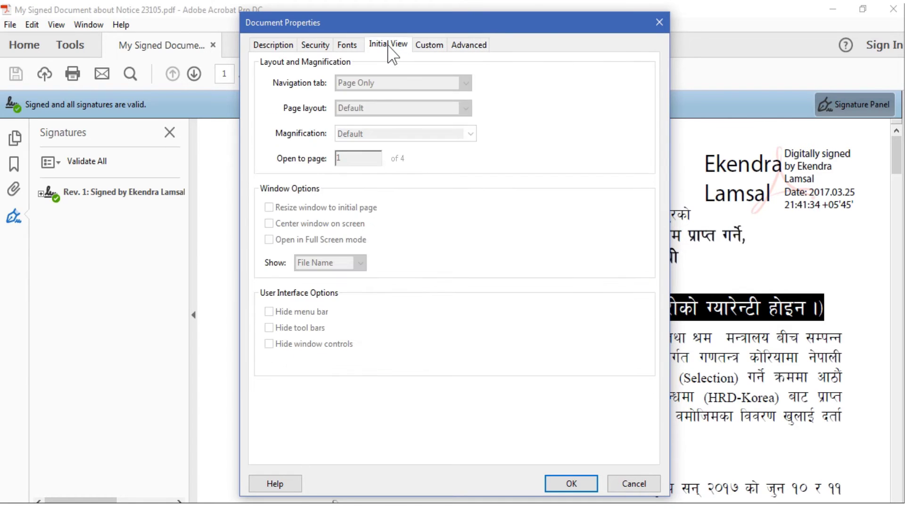
click(315, 44)
click(273, 44)
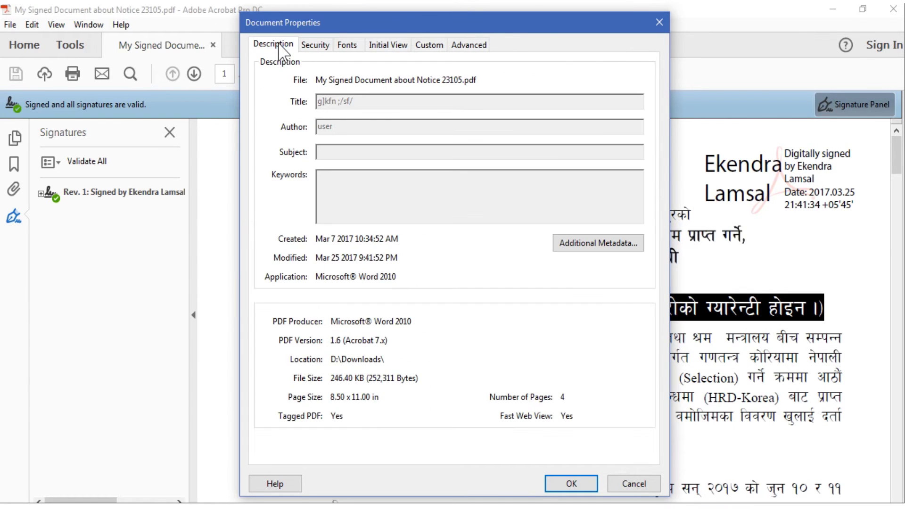
click(576, 488)
scroll(419, 293, down, 5)
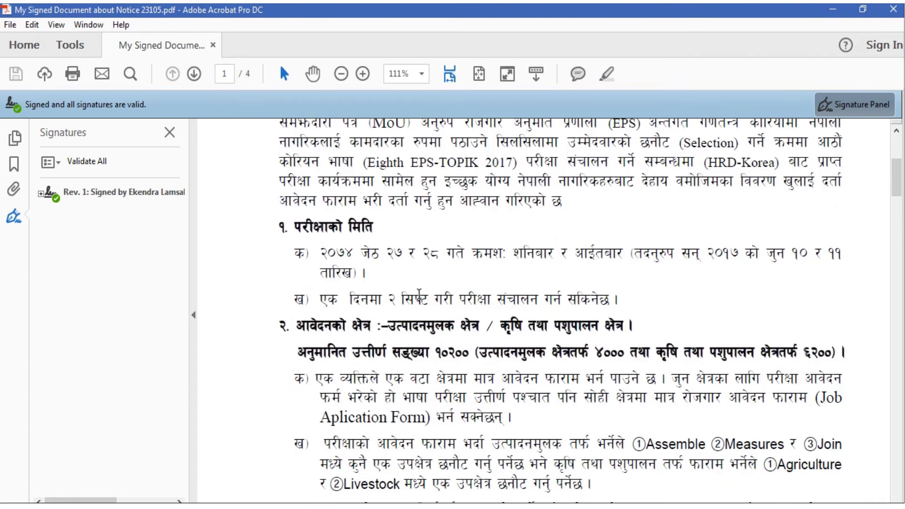
scroll(419, 292, up, 5)
scroll(410, 301, down, 6)
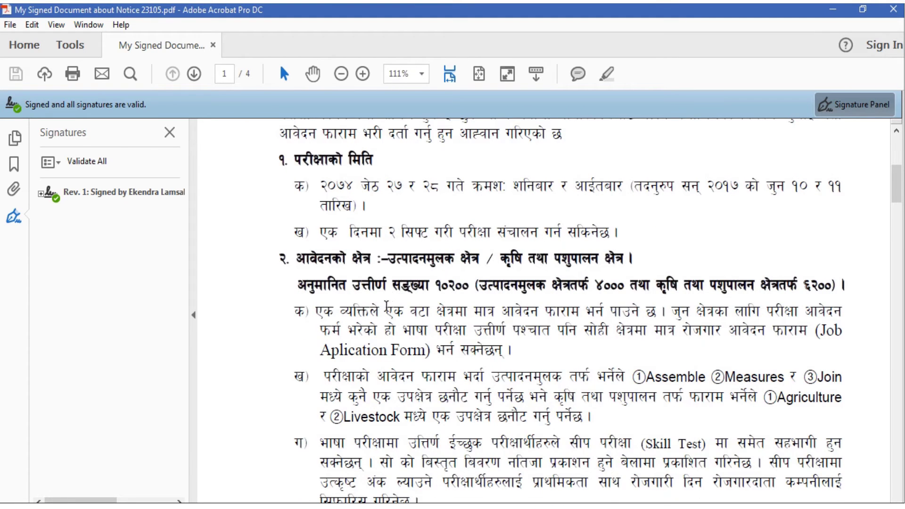
drag(377, 320, 425, 357)
right_click(422, 360)
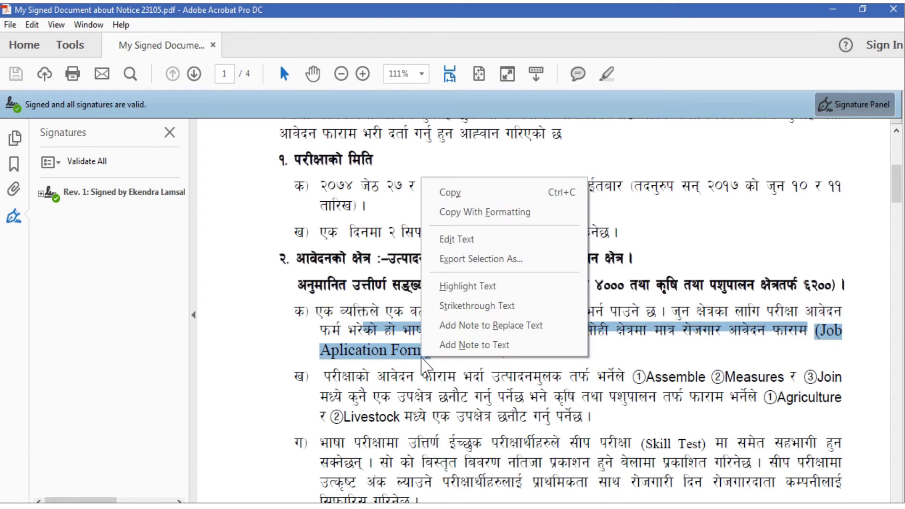
click(385, 288)
drag(331, 185, 540, 404)
right_click(464, 316)
click(374, 259)
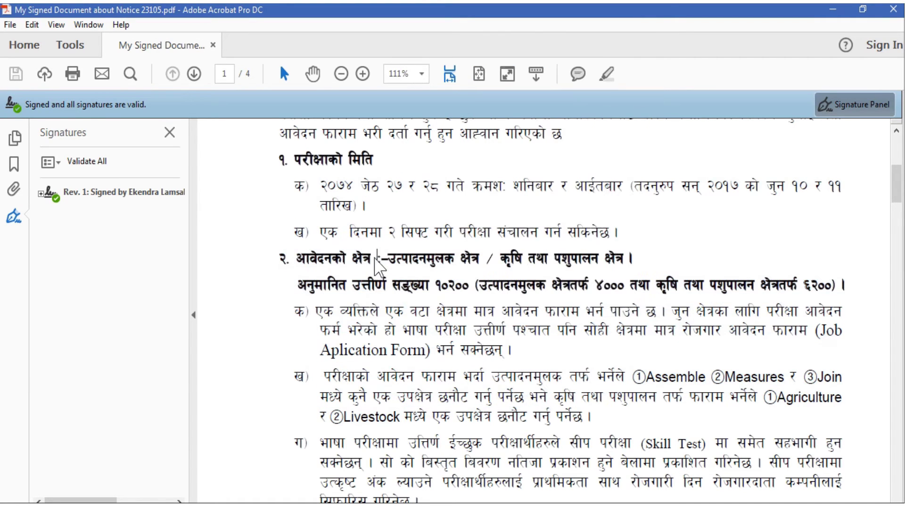
drag(367, 236, 448, 233)
right_click(448, 232)
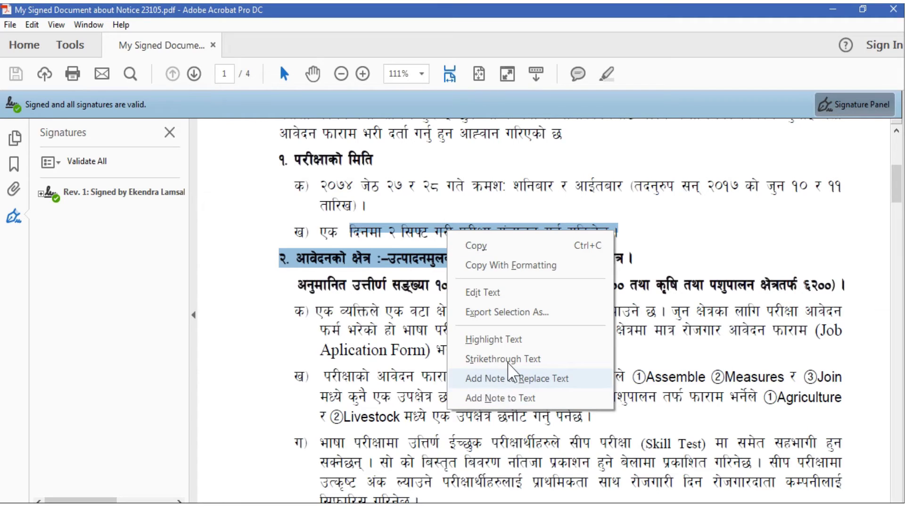
click(309, 311)
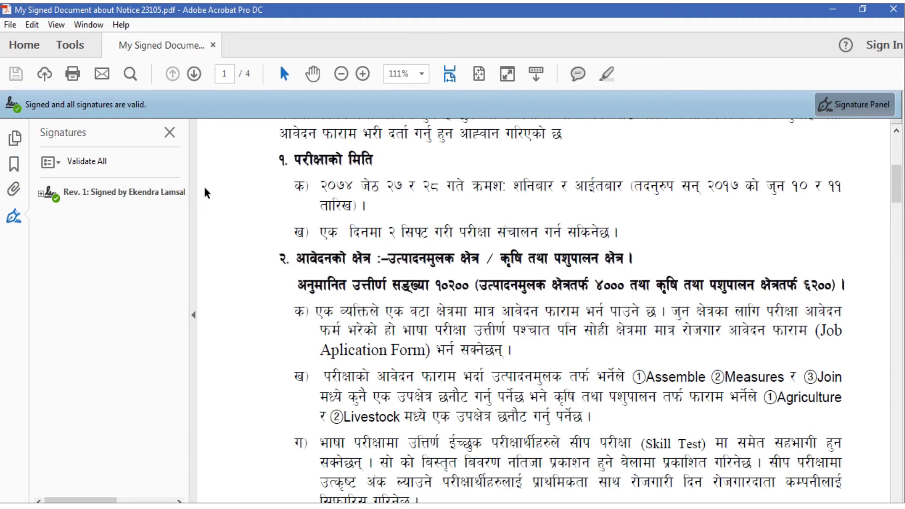
In Document Properties' Security settings, try Password Security, which the signed file refuses
right_click(291, 202)
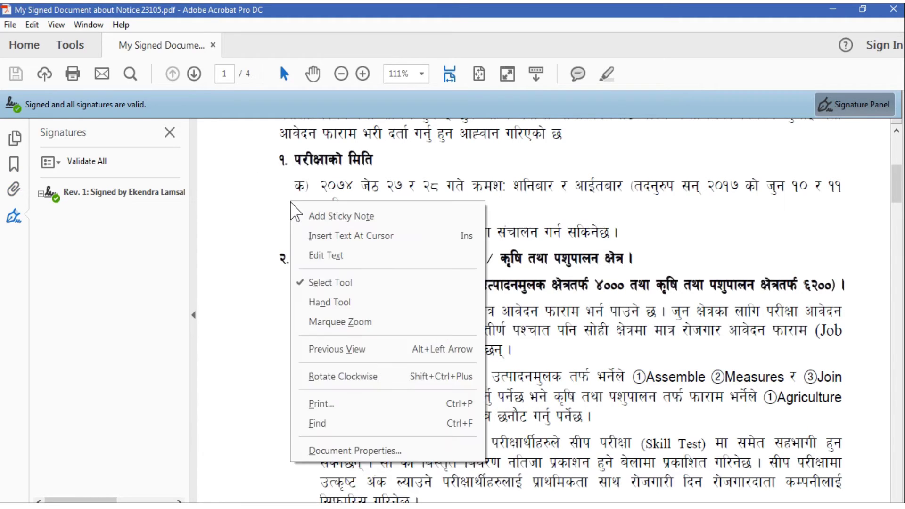
click(383, 449)
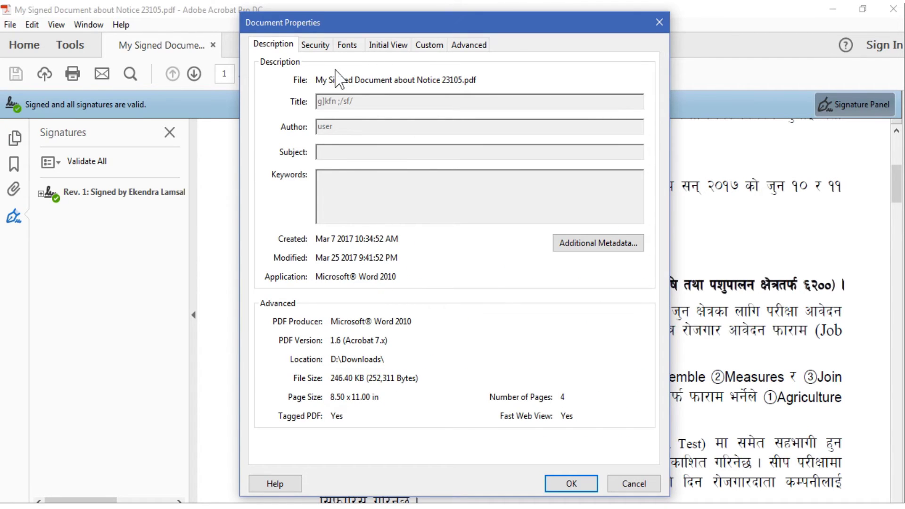
click(318, 46)
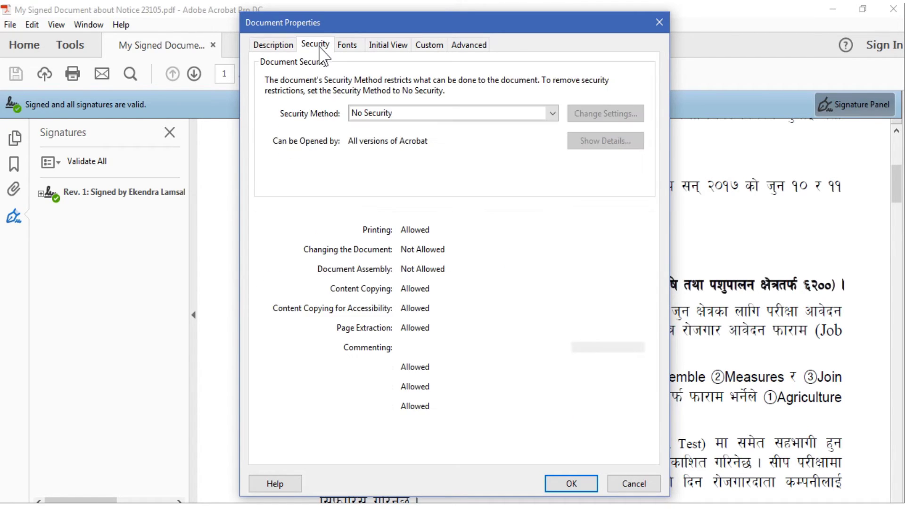
click(400, 112)
click(410, 138)
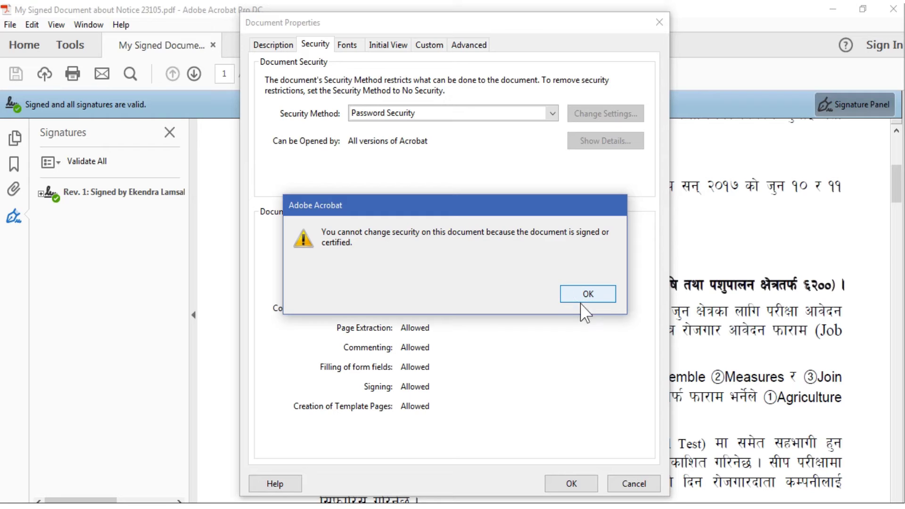
click(601, 294)
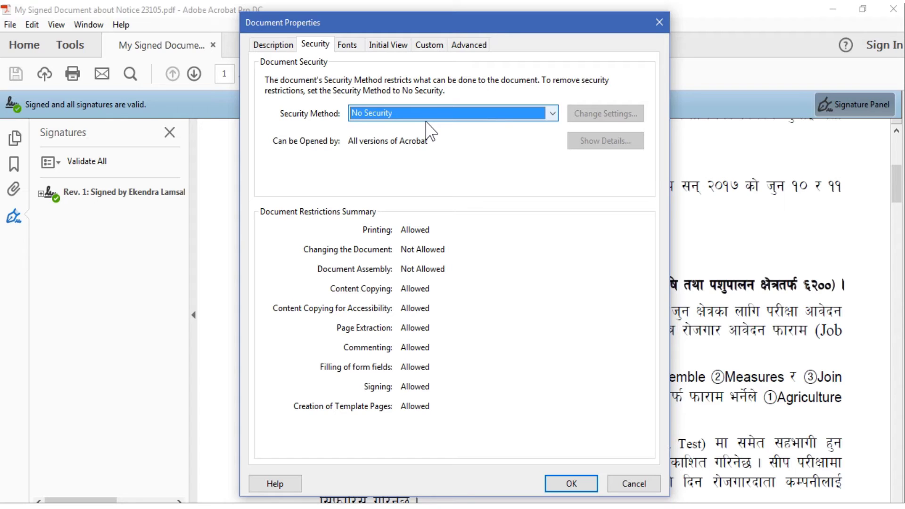
Try Certificate Security as well, which is likewise rejected, leaving No Security
click(401, 115)
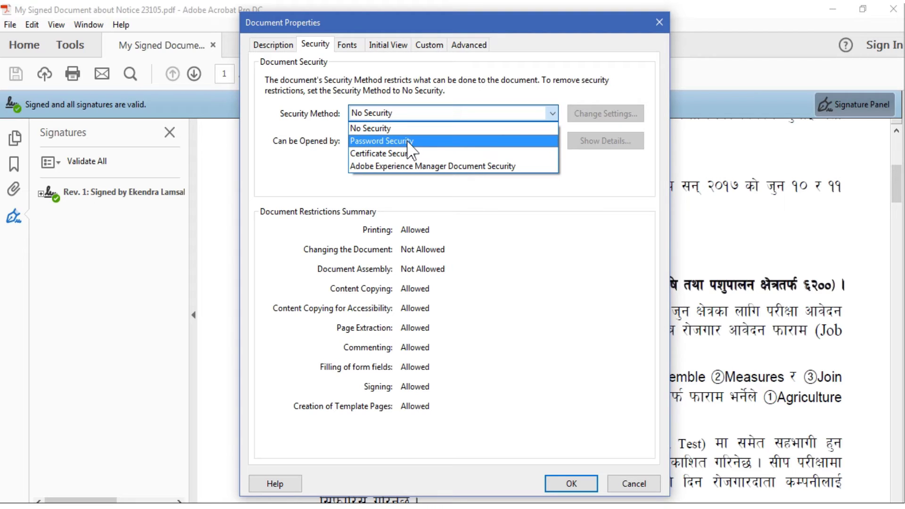
click(430, 154)
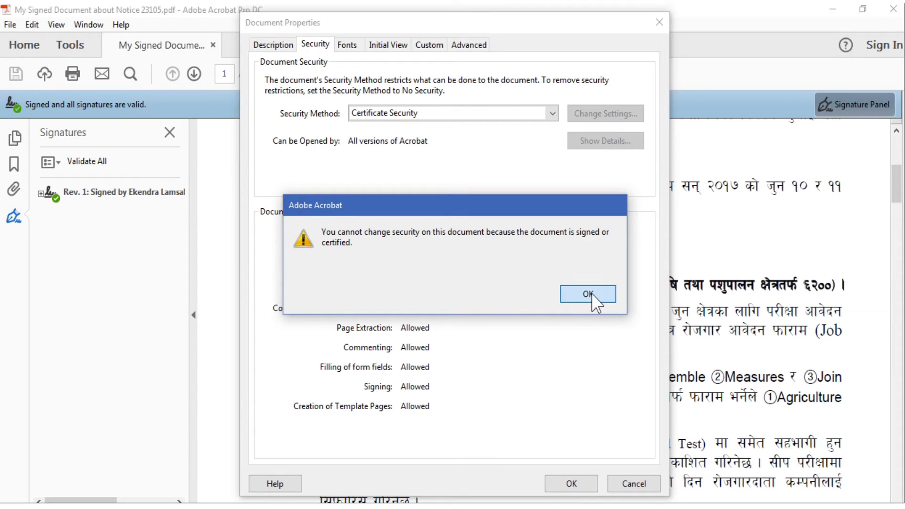
click(587, 294)
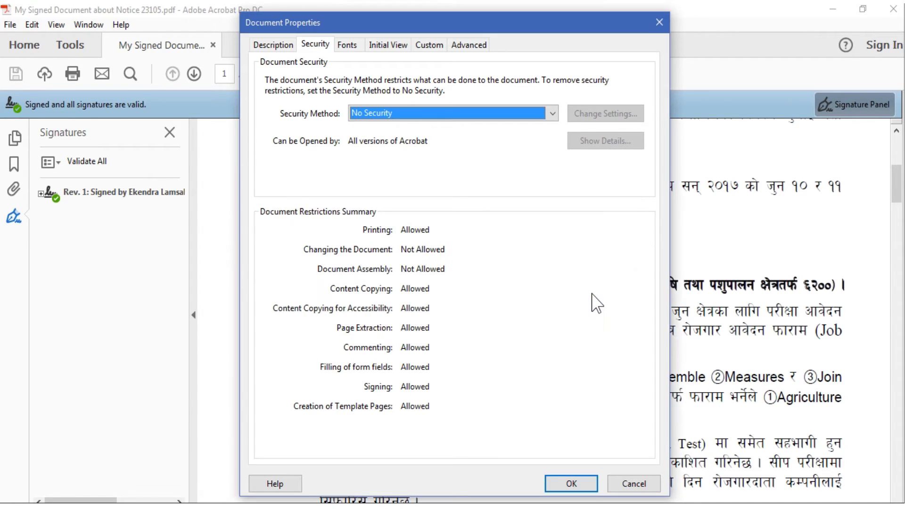
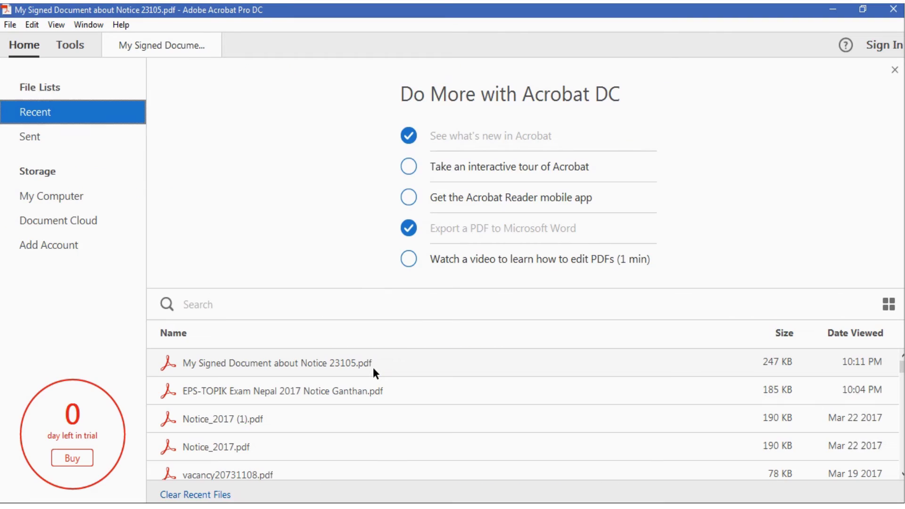
Open Notice_2017 (1).pdf and set its Document Properties security method to Certificate Security
double_click(214, 421)
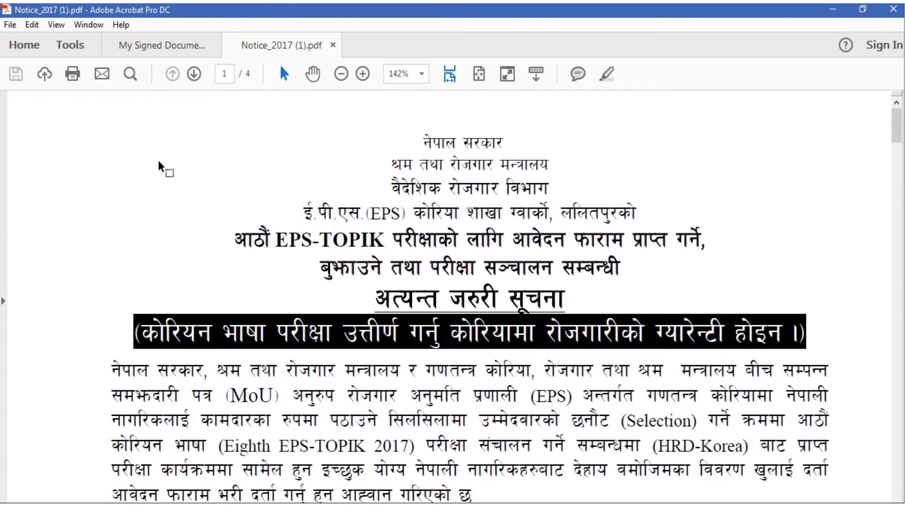
right_click(160, 119)
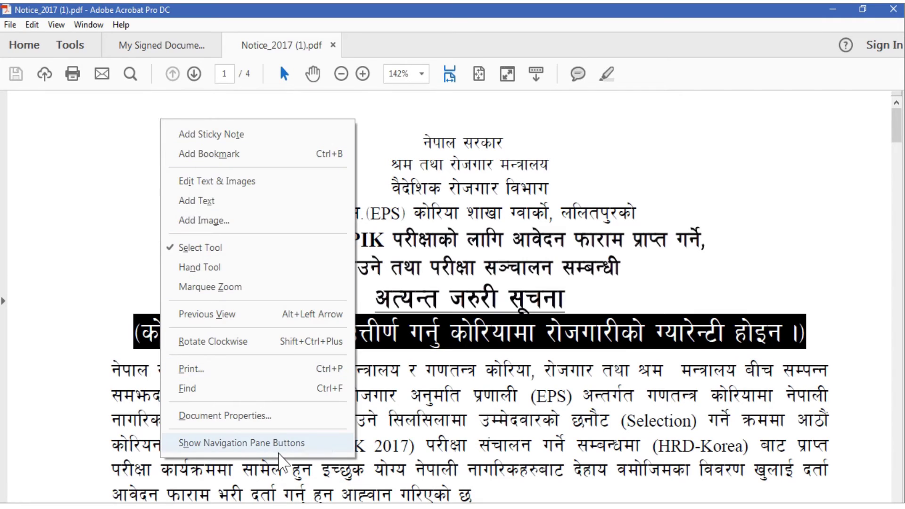
click(274, 416)
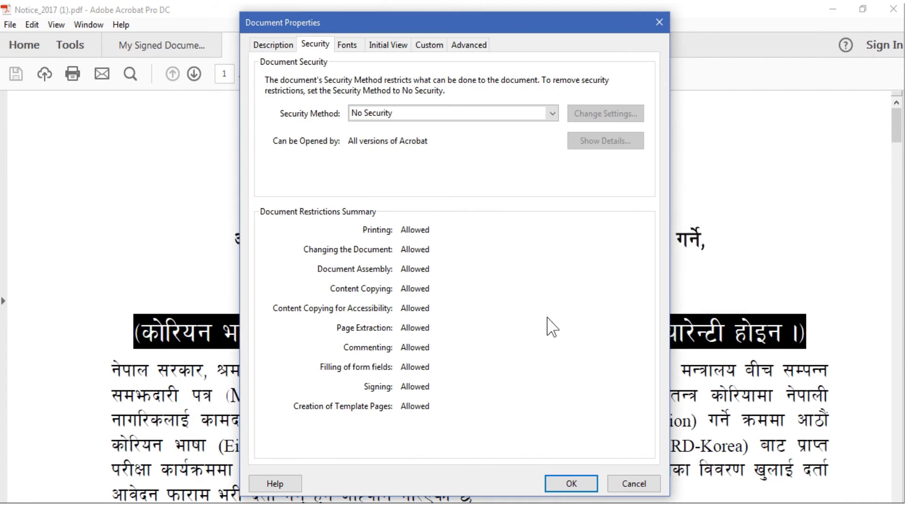
click(377, 114)
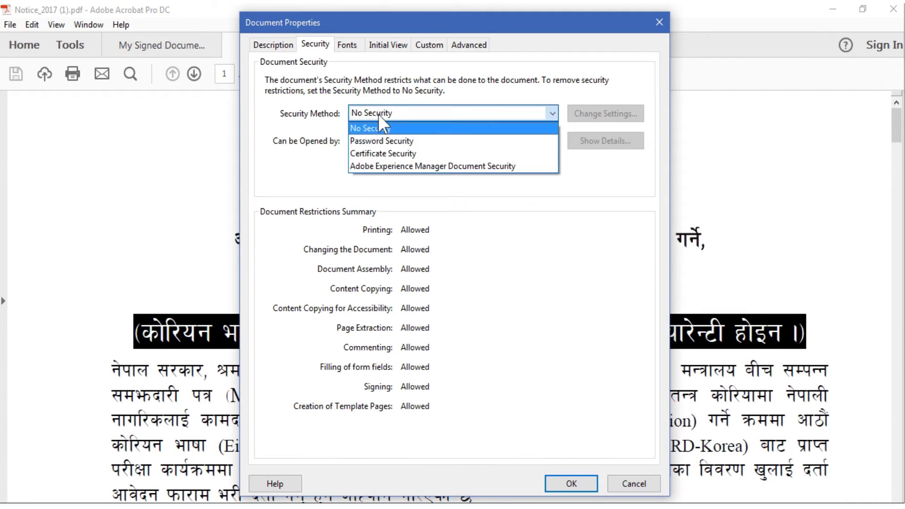
click(392, 152)
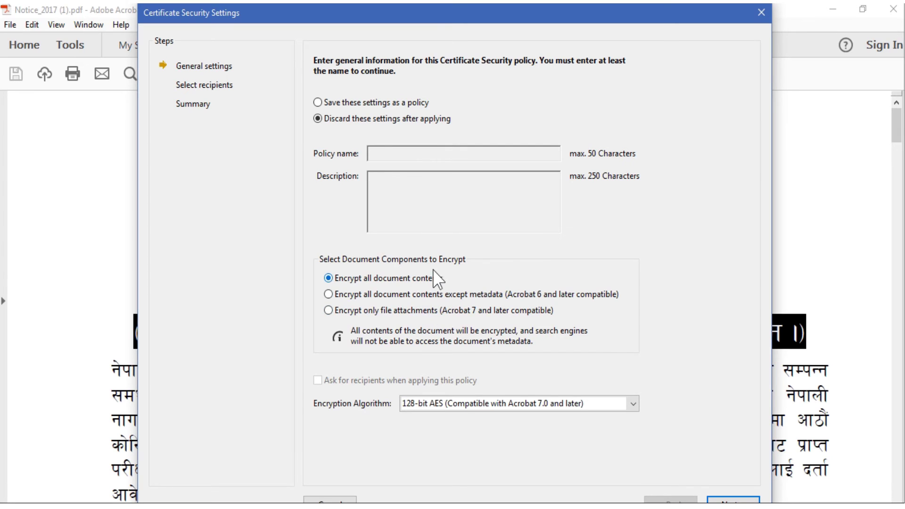
Encrypt all document contents except metadata with 256-bit AES and continue to digital ID selection
click(355, 297)
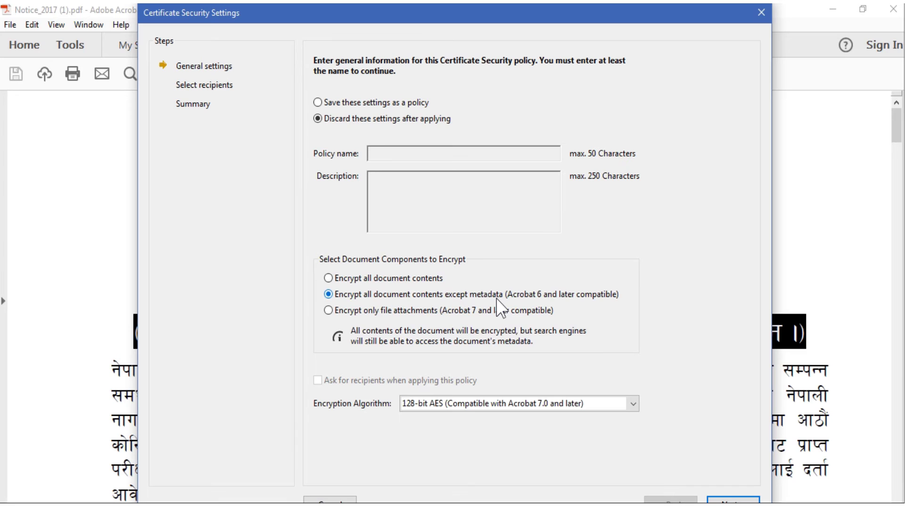
click(439, 404)
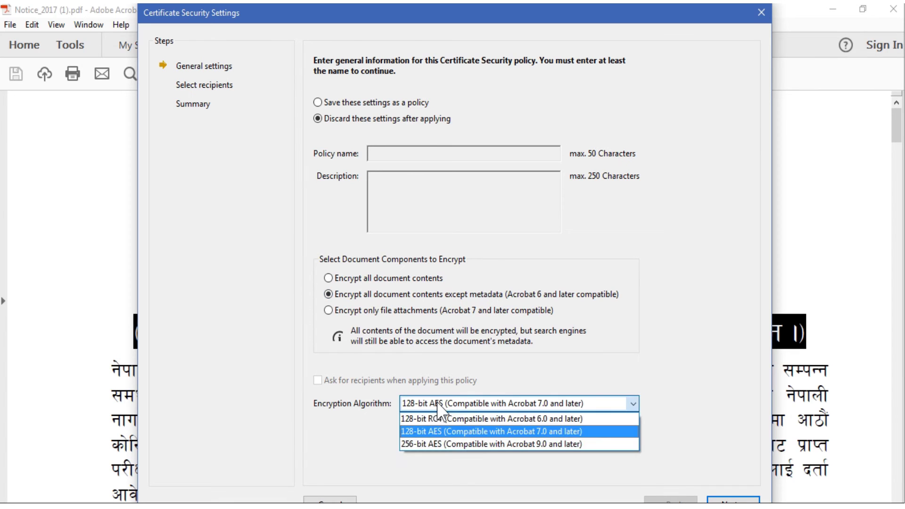
click(501, 444)
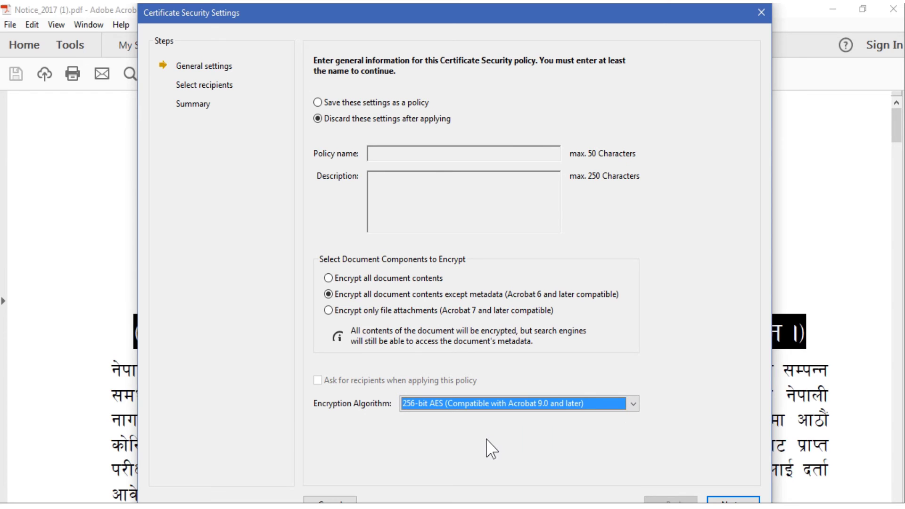
click(627, 16)
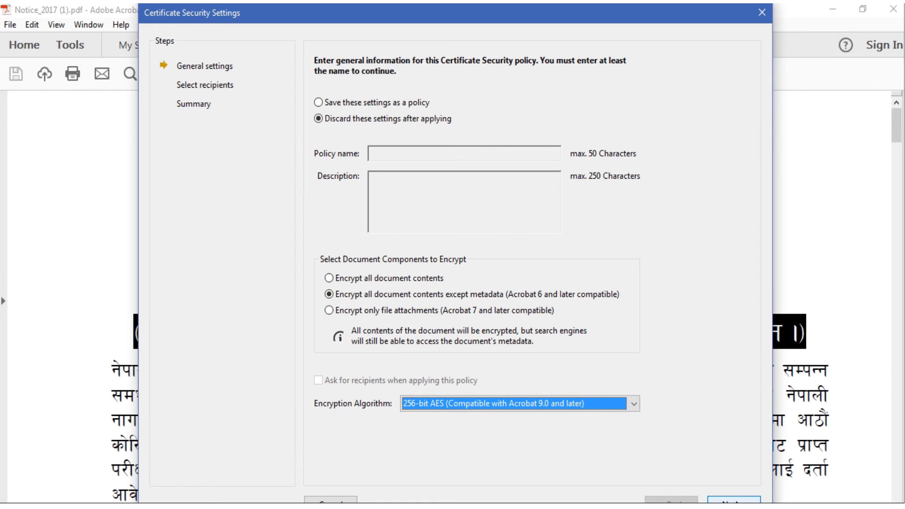
click(734, 500)
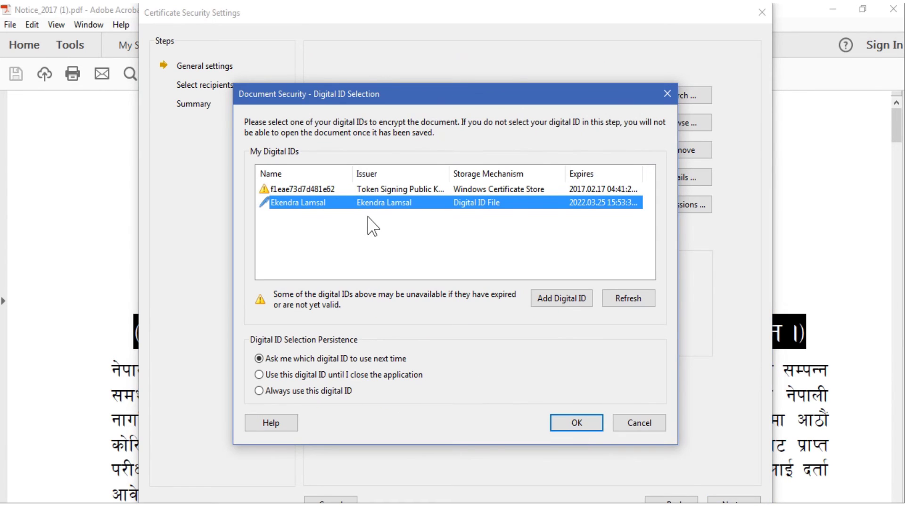
Select the Digital ID File certificate as the encryption ID and confirm it
click(474, 191)
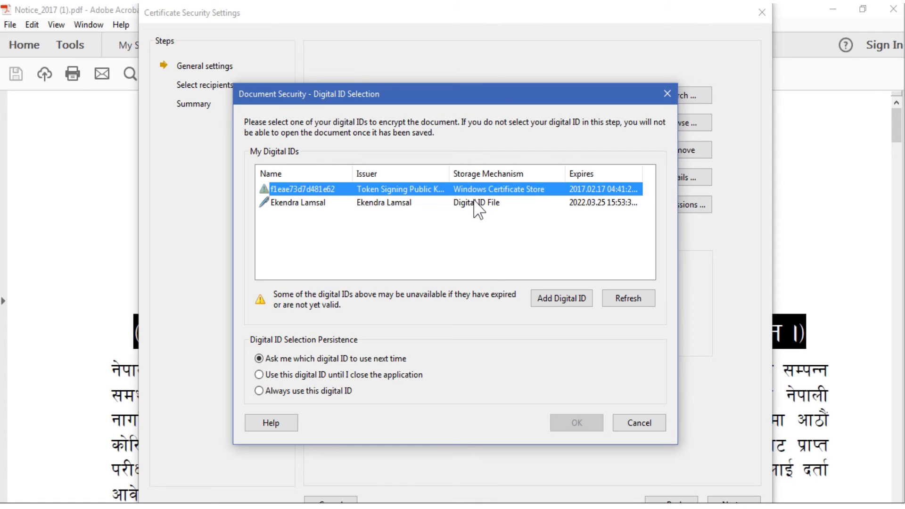
click(385, 202)
mouse_move(358, 175)
mouse_down()
mouse_move(376, 172)
mouse_move(328, 172)
mouse_move(347, 174)
mouse_up()
click(412, 189)
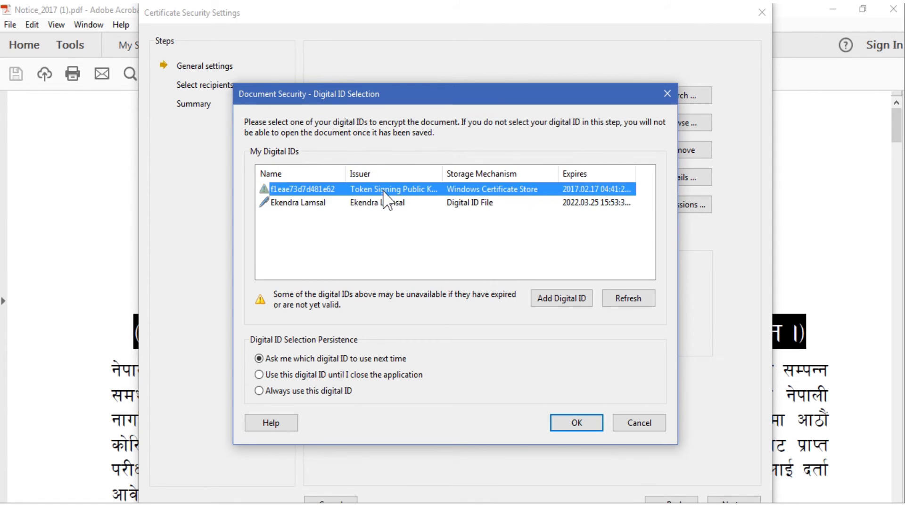
click(411, 204)
click(557, 190)
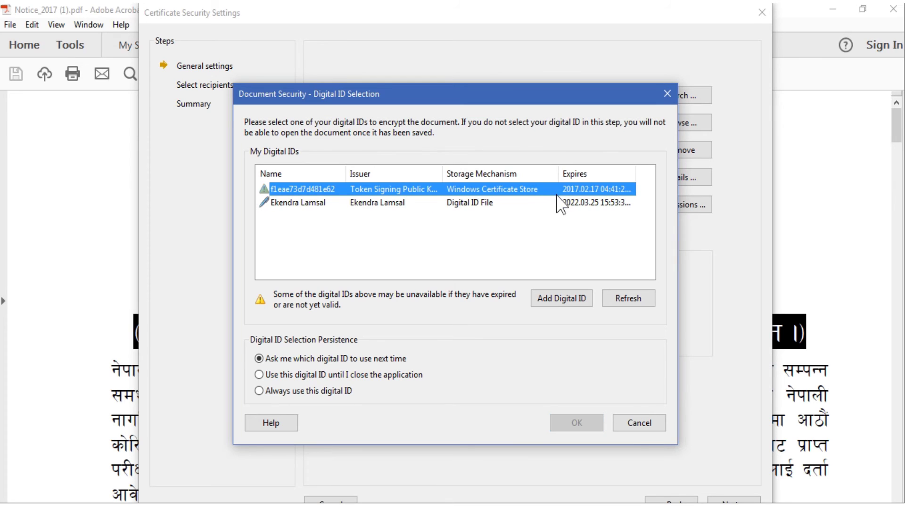
click(407, 204)
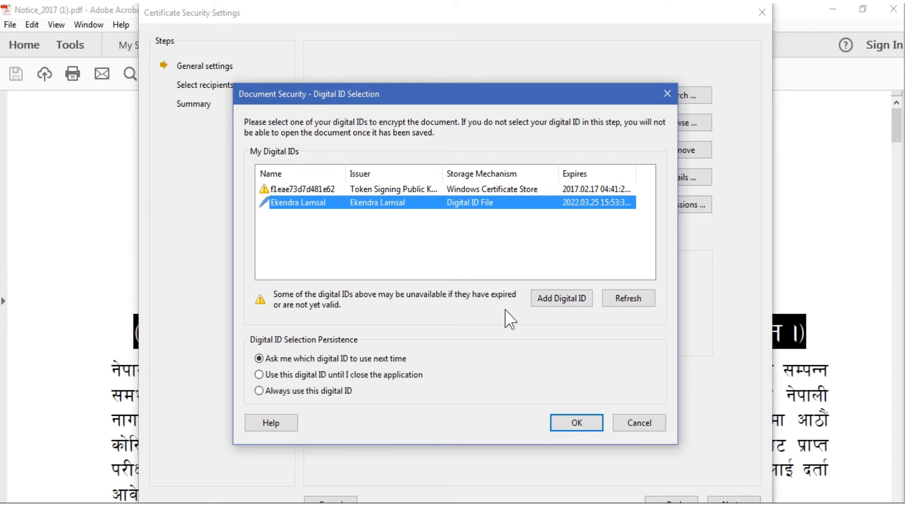
click(574, 424)
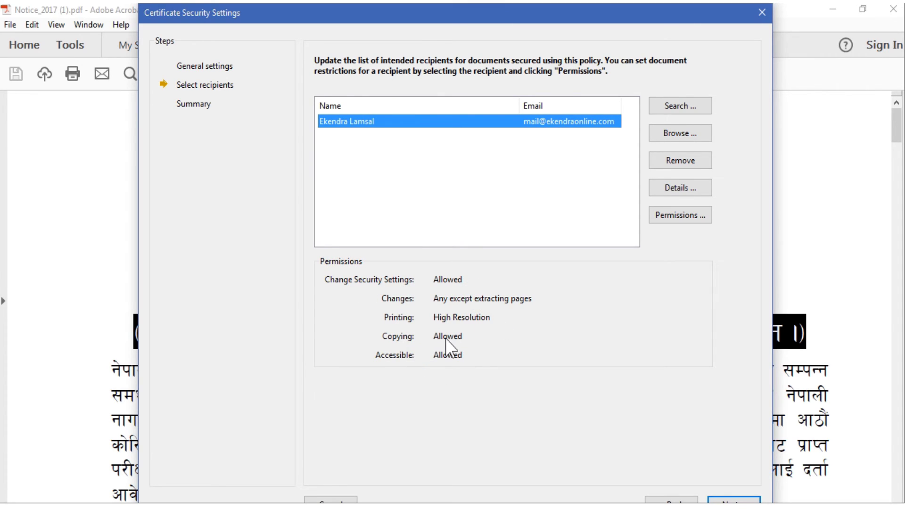
Restrict the recipient's permissions: printing set to None, with changes and copying blocked
click(687, 218)
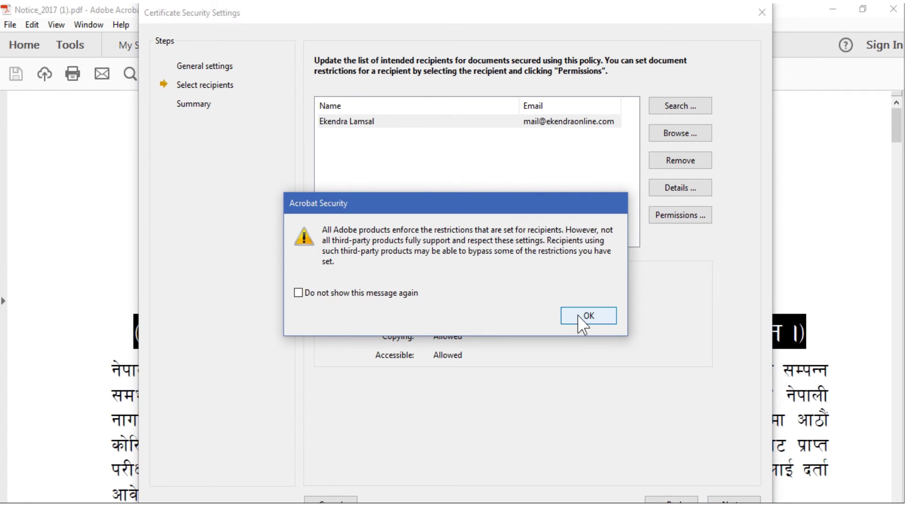
click(581, 315)
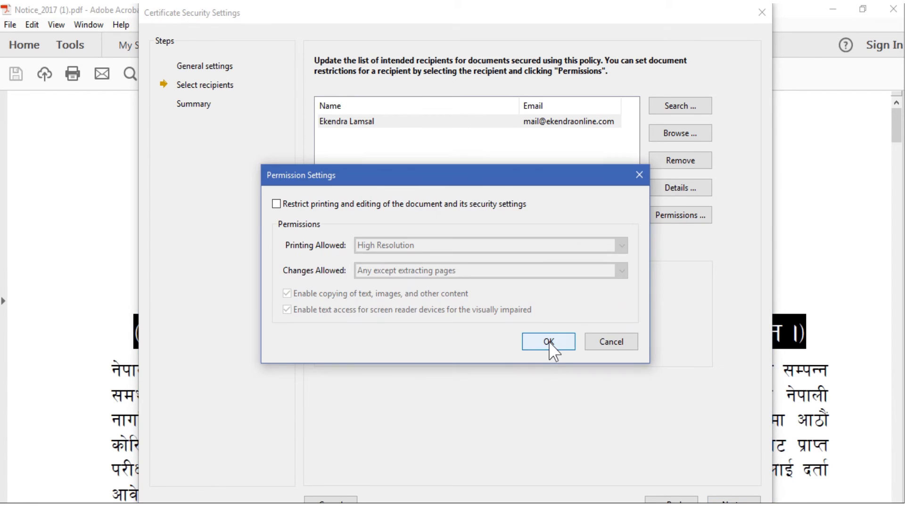
click(317, 204)
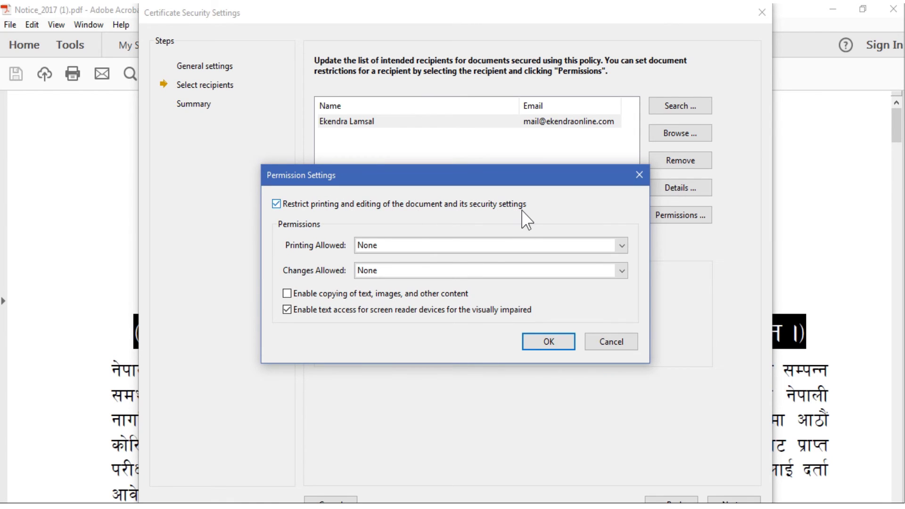
click(375, 246)
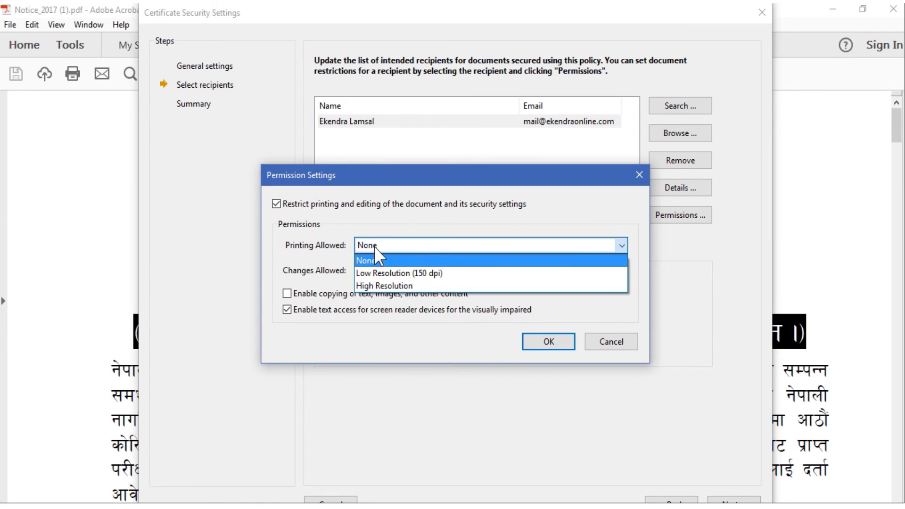
click(380, 245)
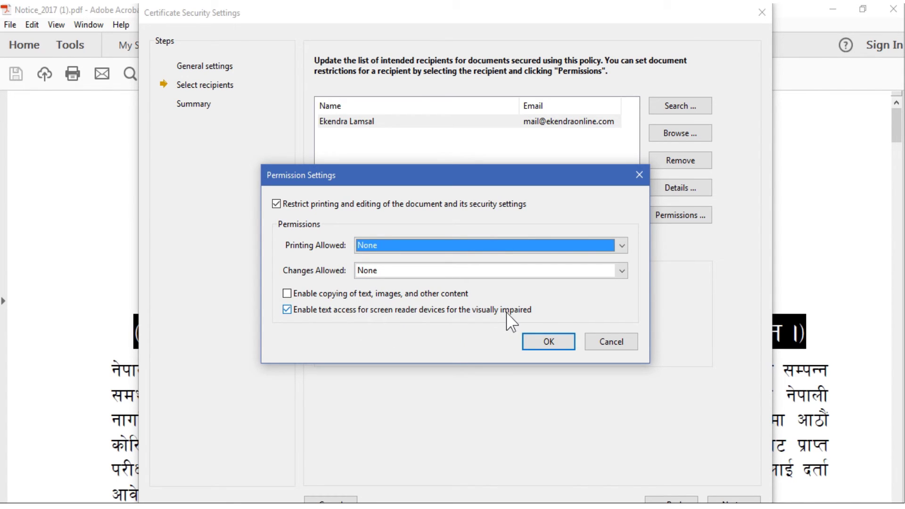
click(553, 344)
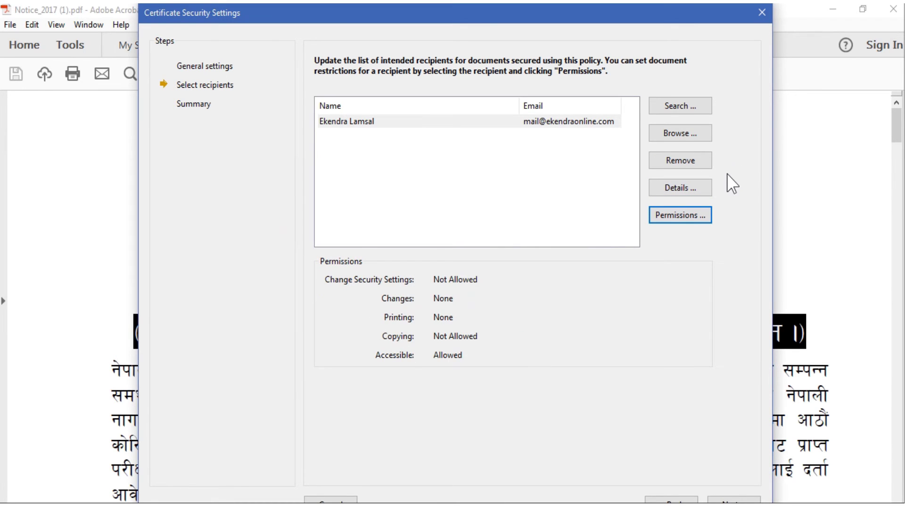
Review the recipient certificate details, finish the security wizard, and acknowledge the save-required warning
click(688, 188)
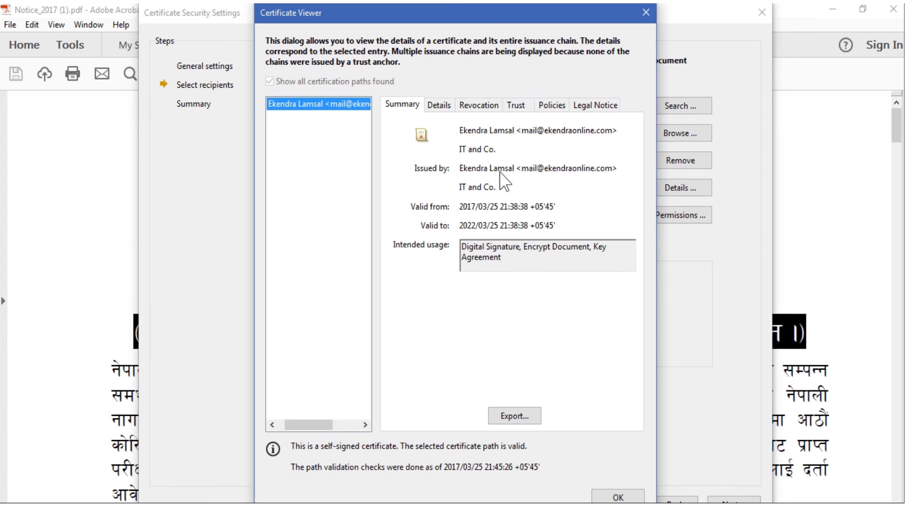
click(618, 498)
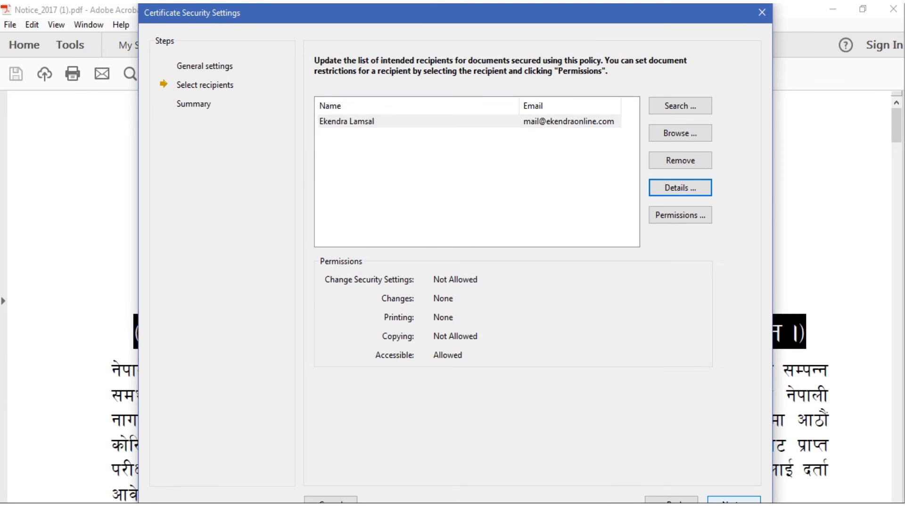
click(729, 500)
click(729, 501)
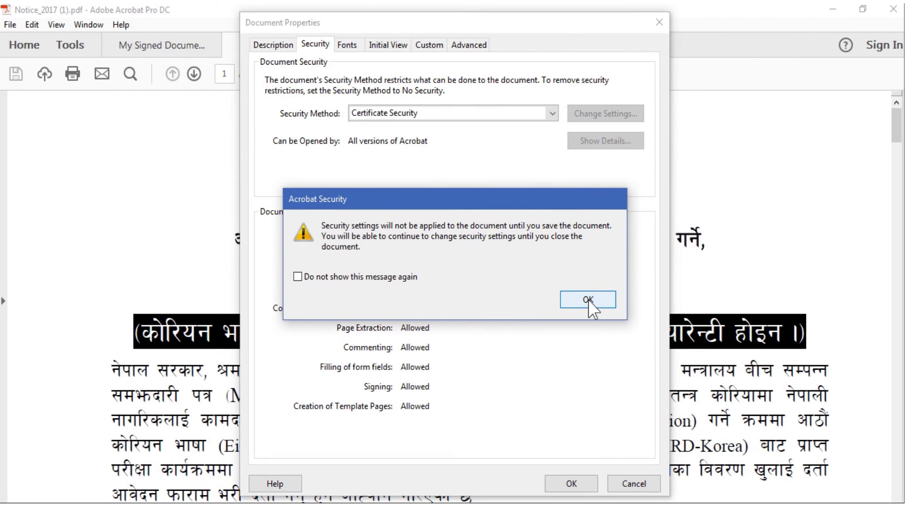
click(589, 302)
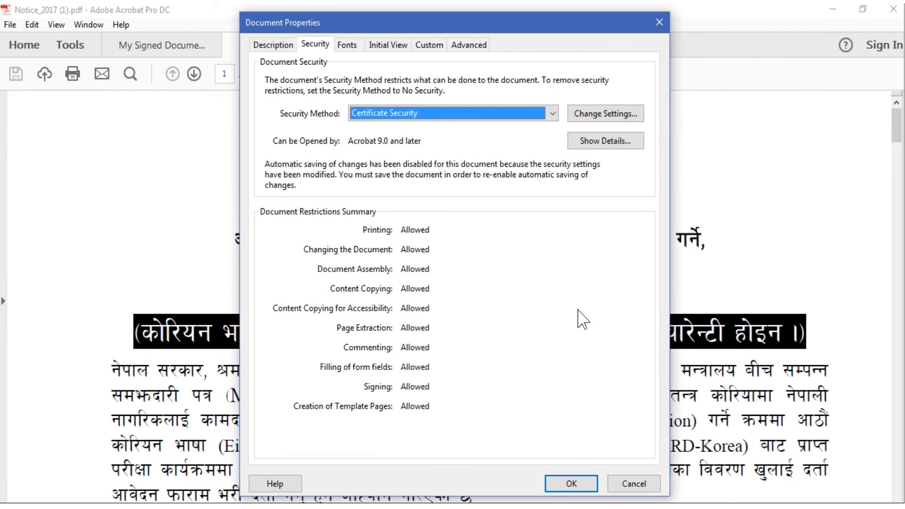
Close Document Properties, save the secured Notice_2017 PDF with Ctrl+S, and switch to the signed copy
click(564, 485)
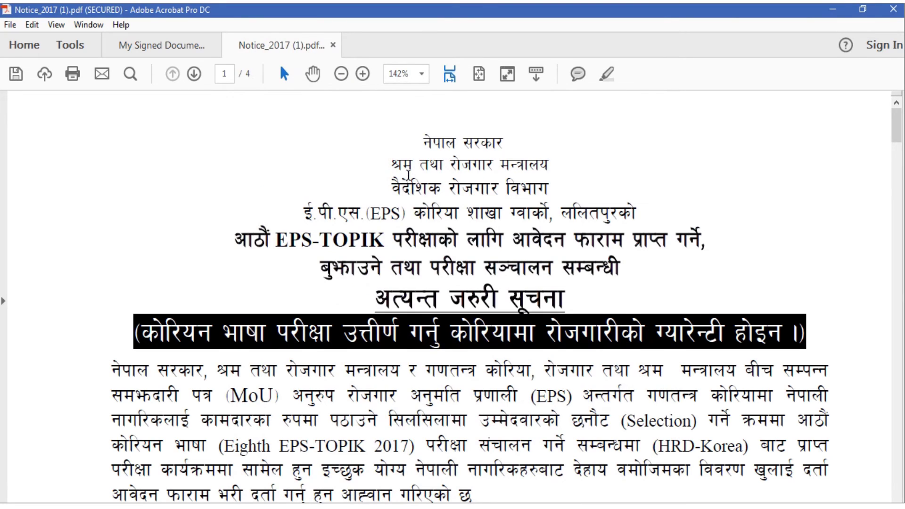
key(ctrl+s)
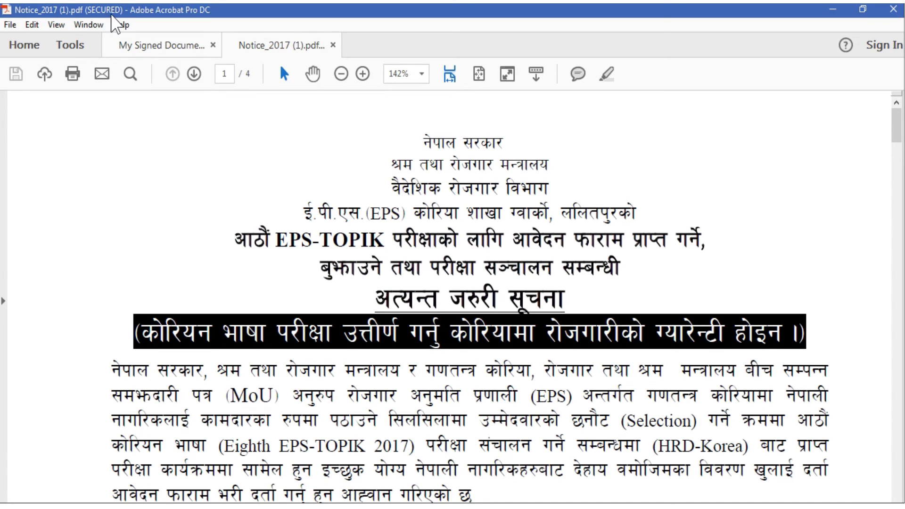
click(141, 44)
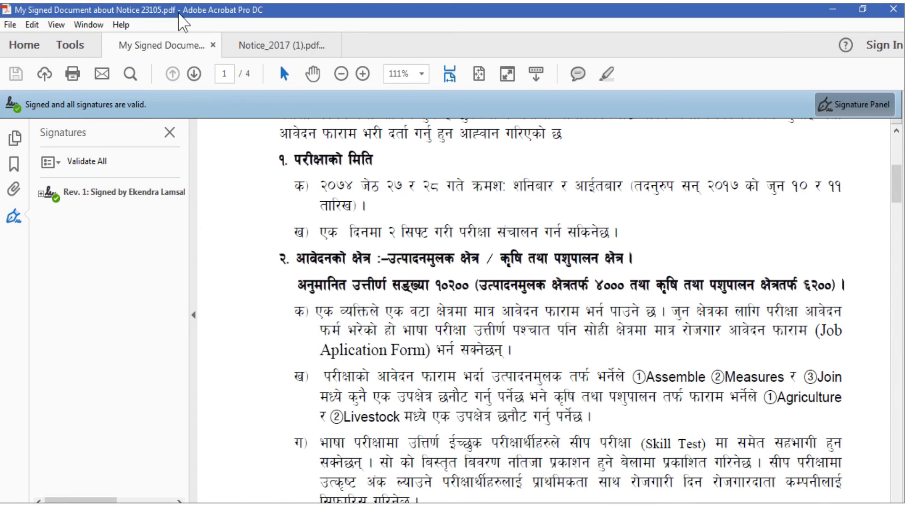
Inspect the secured Notice_2017's Security, Description and Initial View properties, then cancel without changes
click(269, 44)
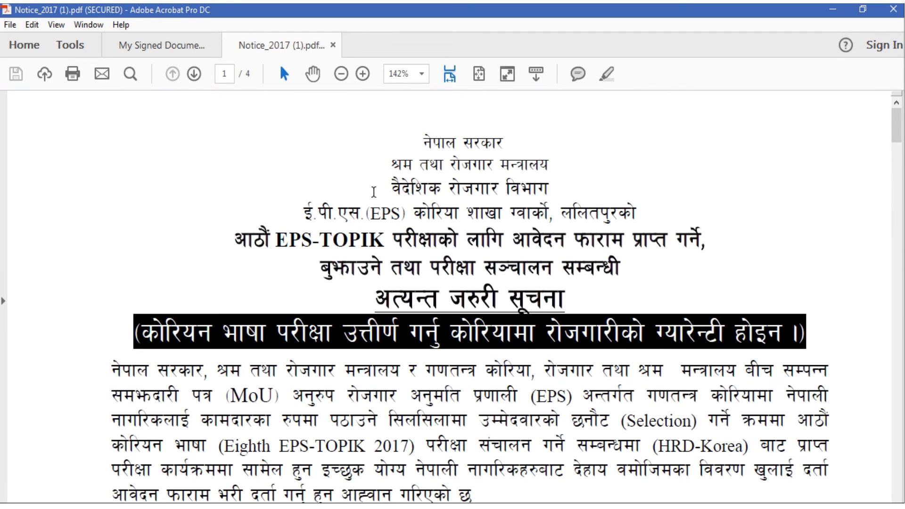
right_click(330, 154)
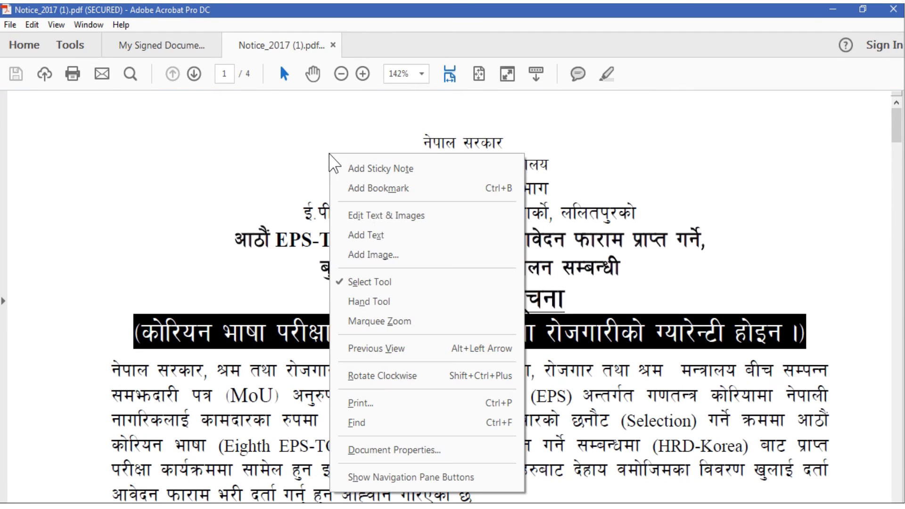
click(392, 450)
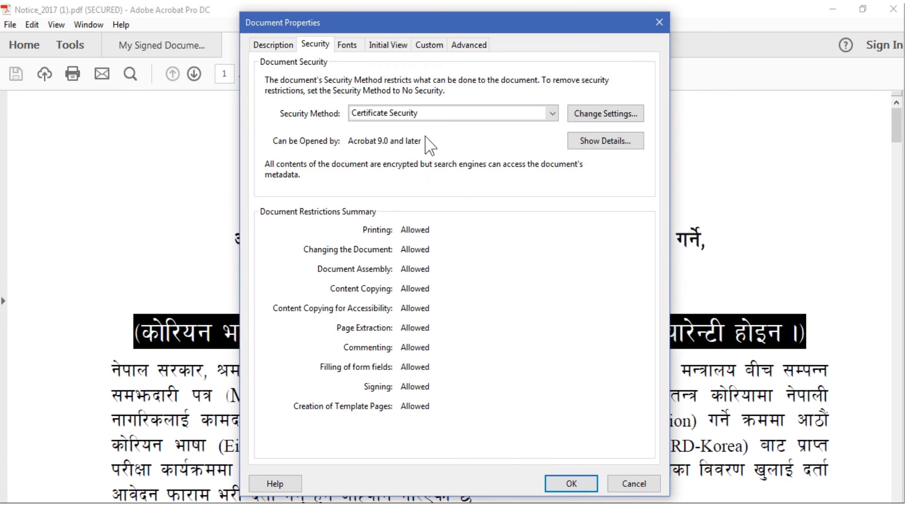
click(279, 46)
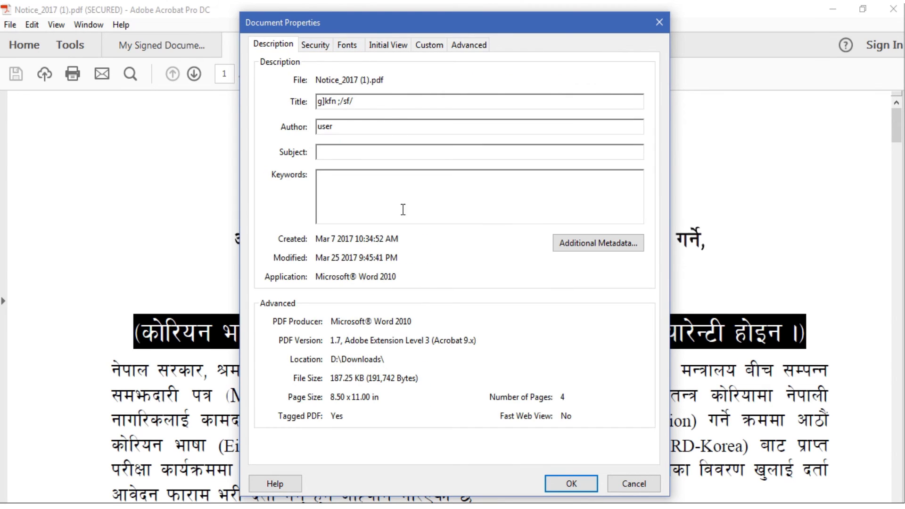
click(381, 46)
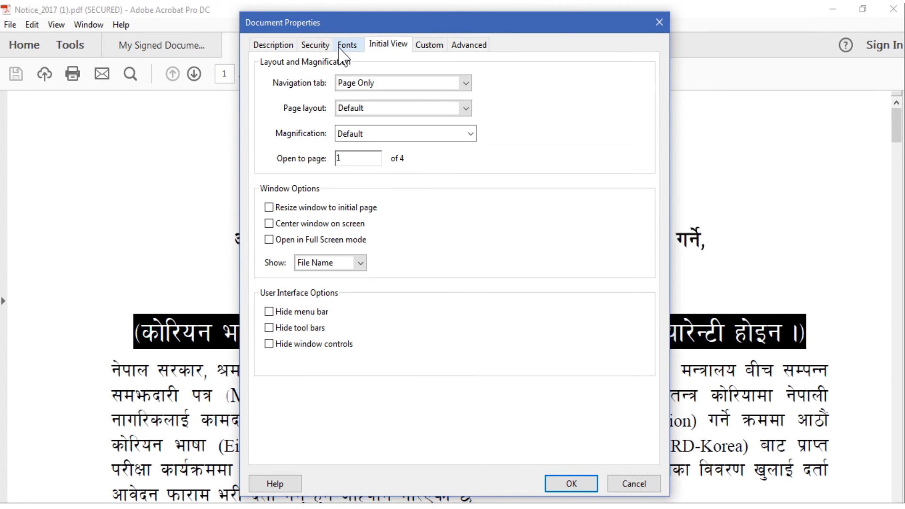
click(289, 45)
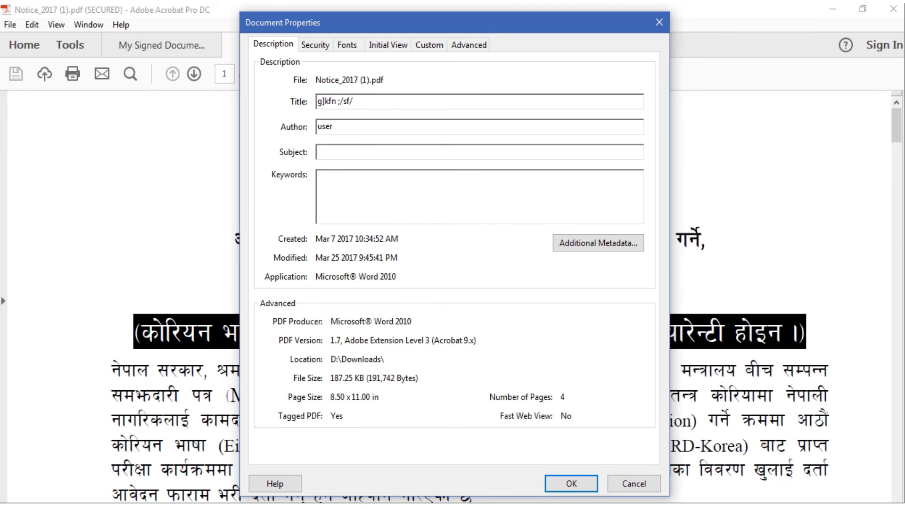
click(631, 484)
Try selecting the first paragraph's text and checking its right-click options, twice
scroll(306, 146, down, 2)
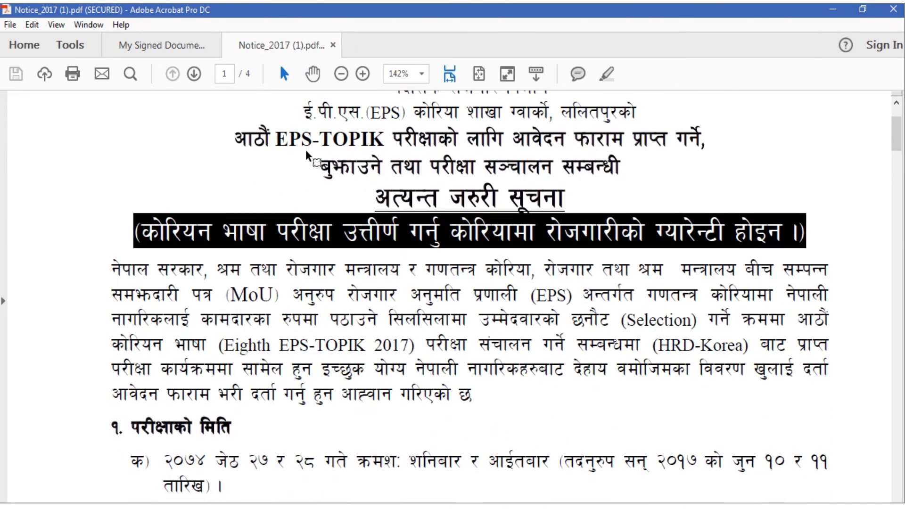
drag(292, 287, 415, 384)
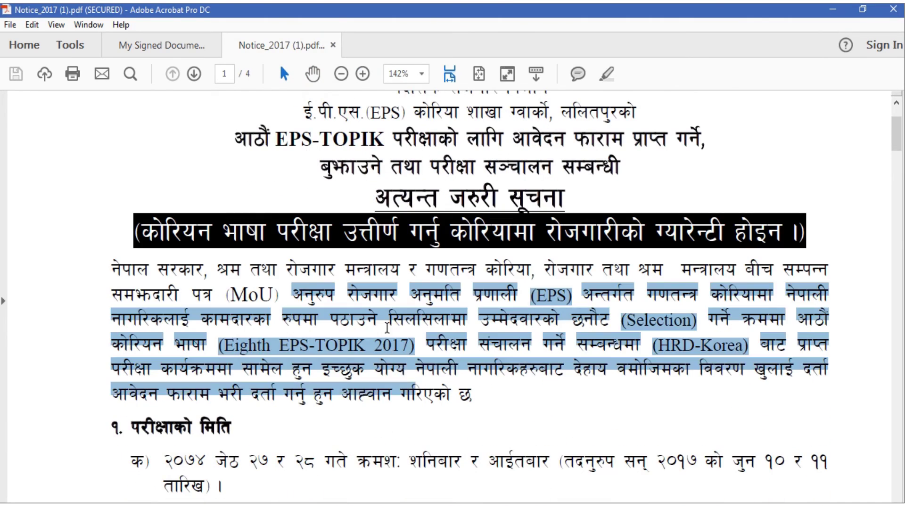
right_click(387, 327)
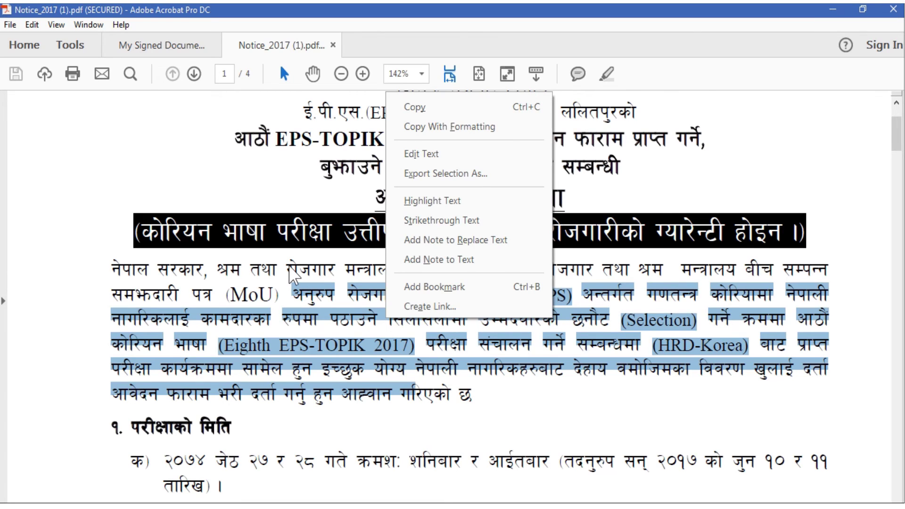
click(288, 265)
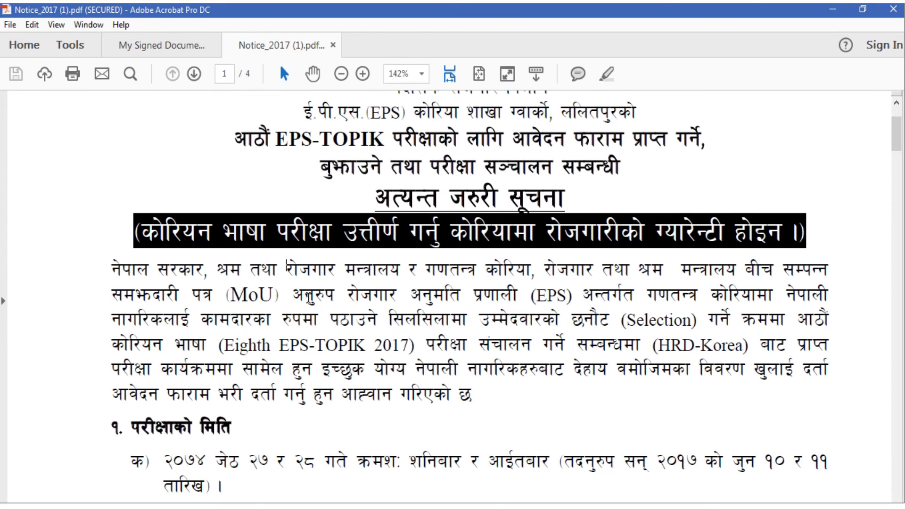
drag(280, 272, 335, 391)
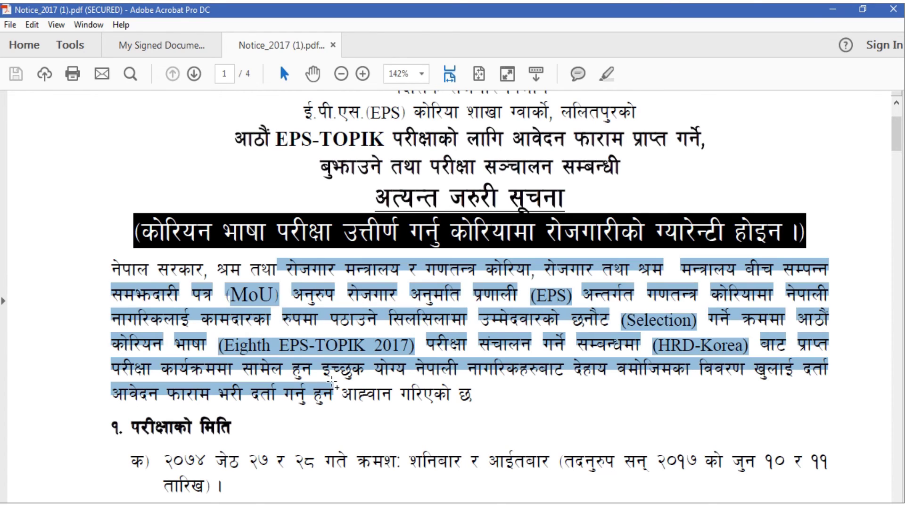
right_click(329, 327)
click(275, 292)
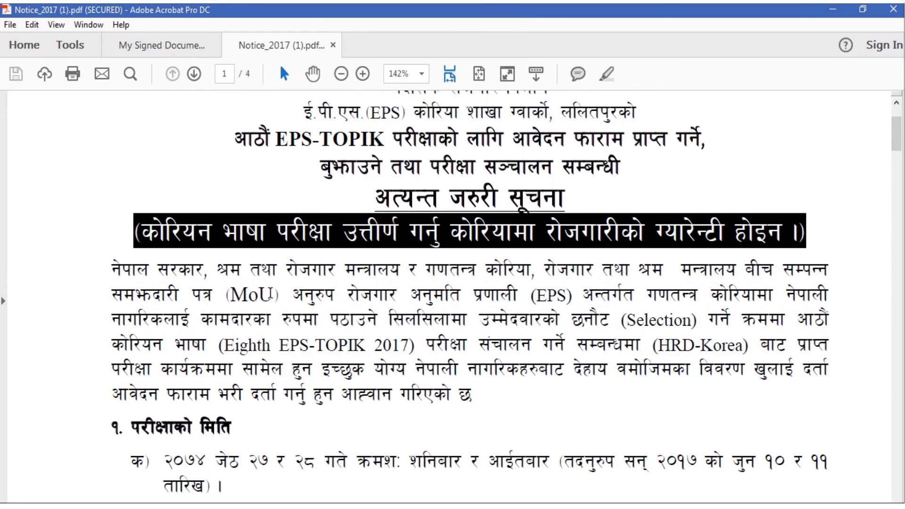
Compare the signed copy with the secured notice, then return to the secured notice
click(185, 49)
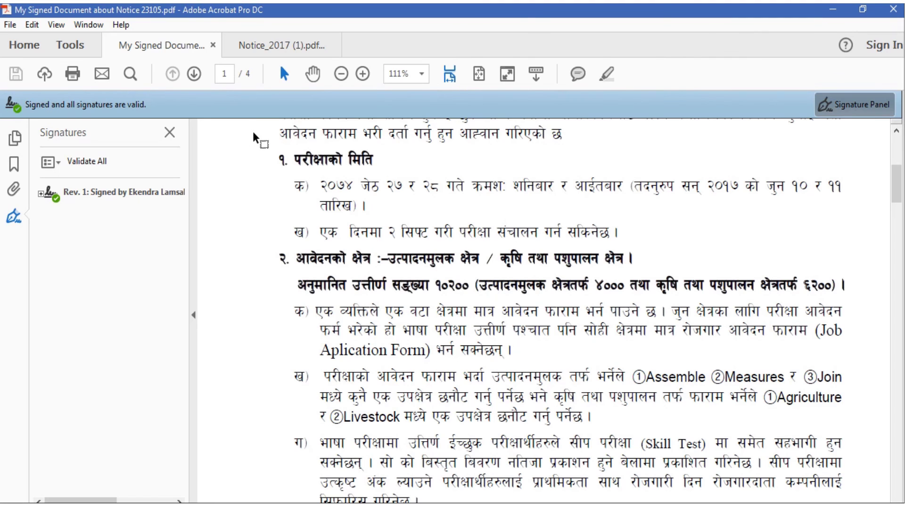
scroll(433, 247, up, 8)
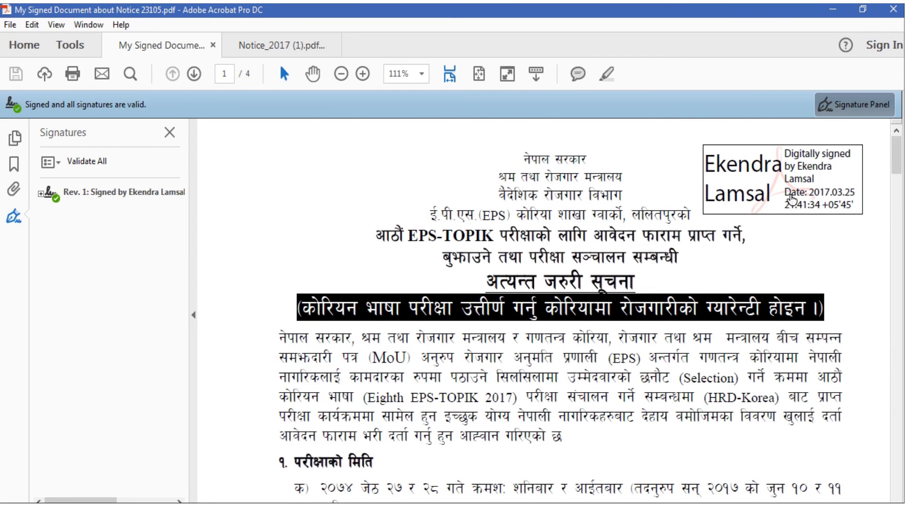
click(268, 46)
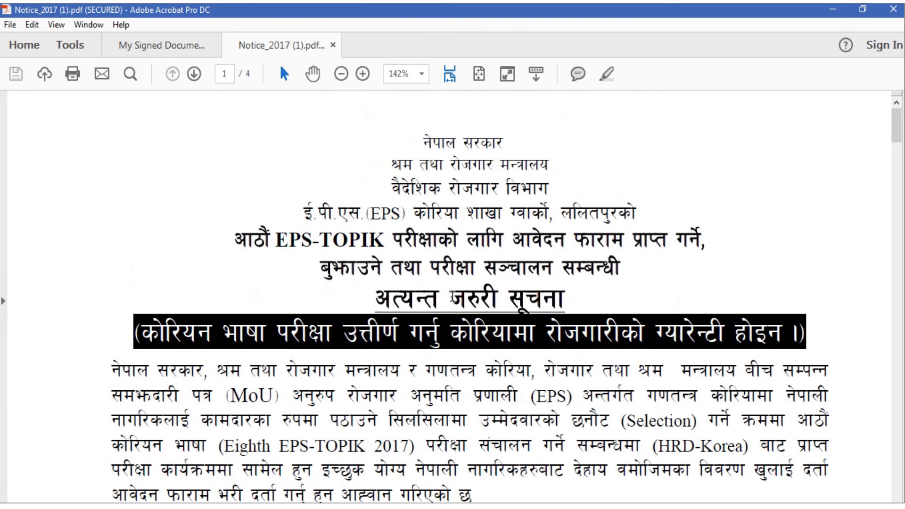
scroll(539, 166, down, 5)
scroll(540, 195, up, 5)
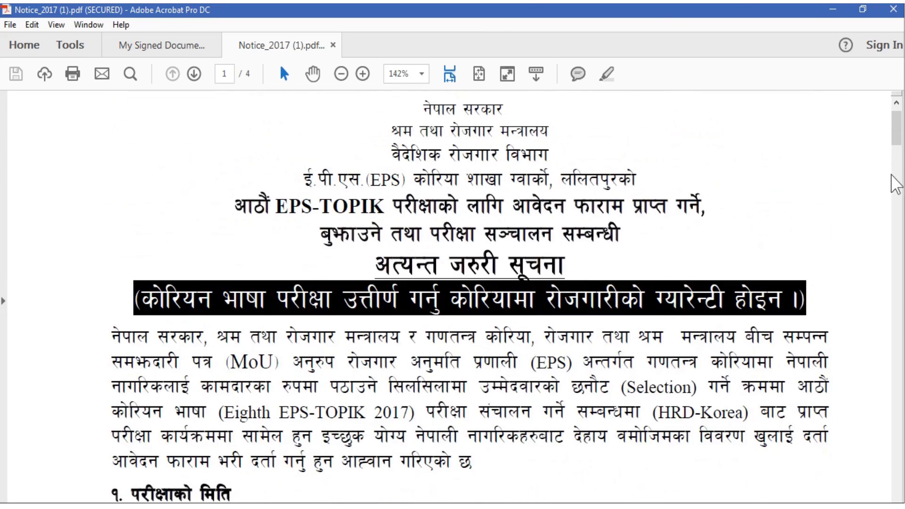
mouse_move(896, 123)
mouse_down()
mouse_move(897, 492)
mouse_move(895, 117)
mouse_up()
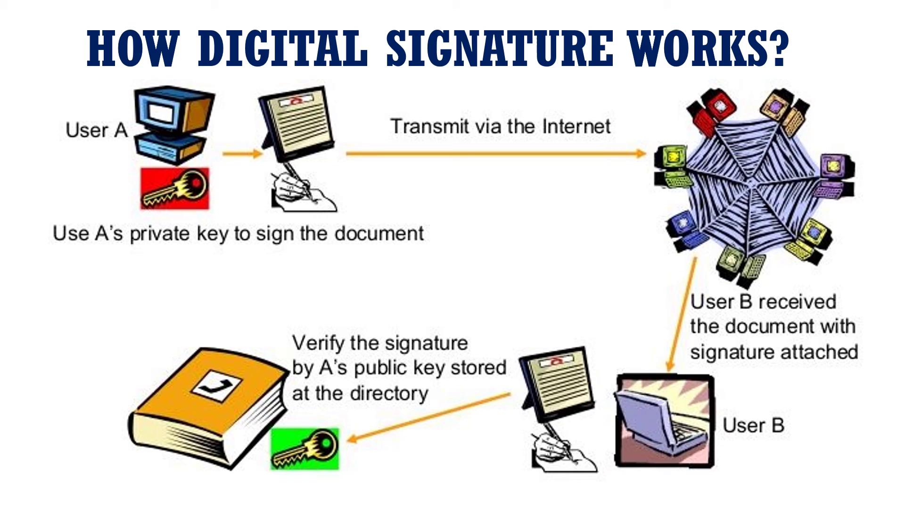
Draw a freehand line under 'private key' on the How Digital Signature Works diagram
drag(128, 250, 237, 248)
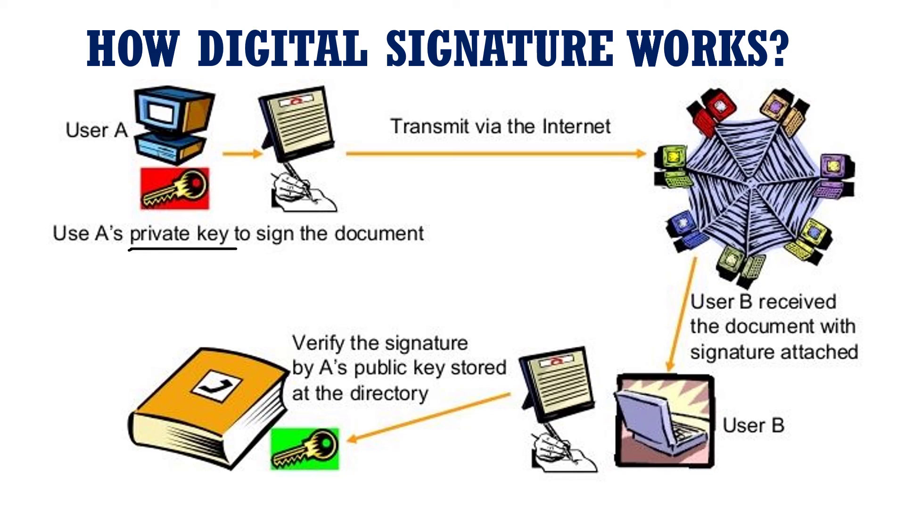